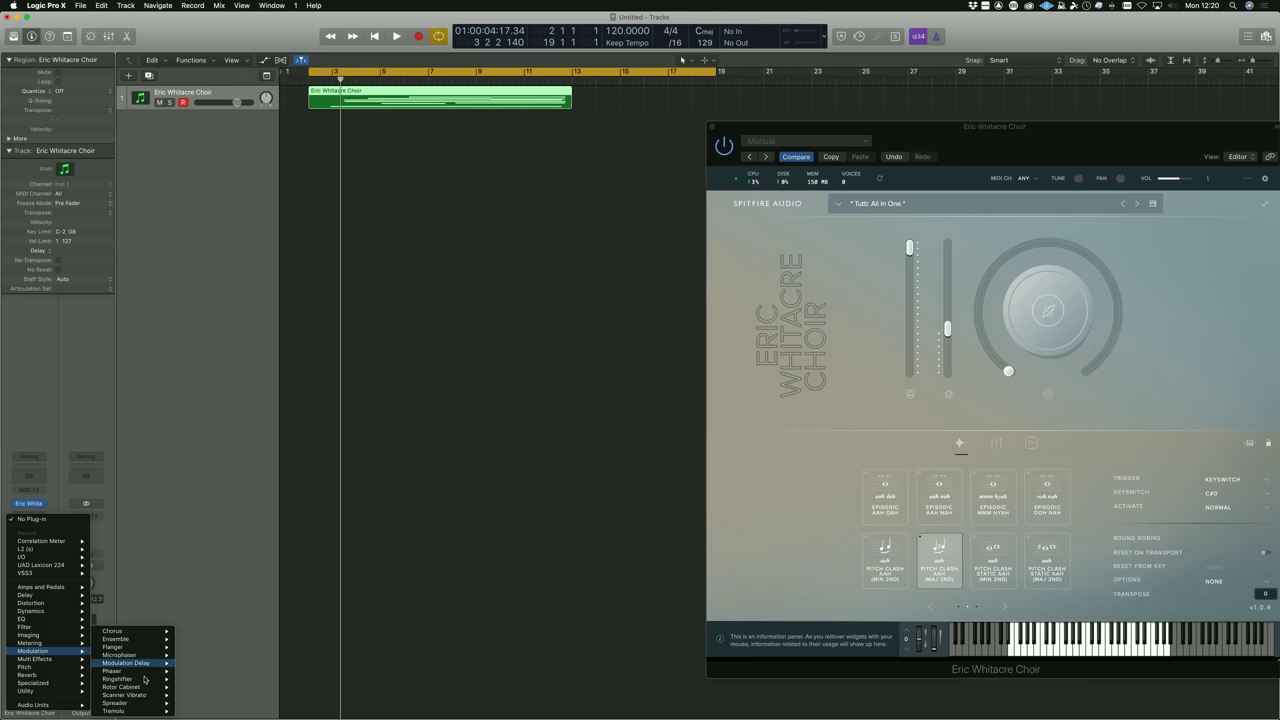
# - Insert a stereo Tremolo on the Eric Whitacre Choir channel and play the choir from bar 2
pyautogui.moveTo(145, 689)
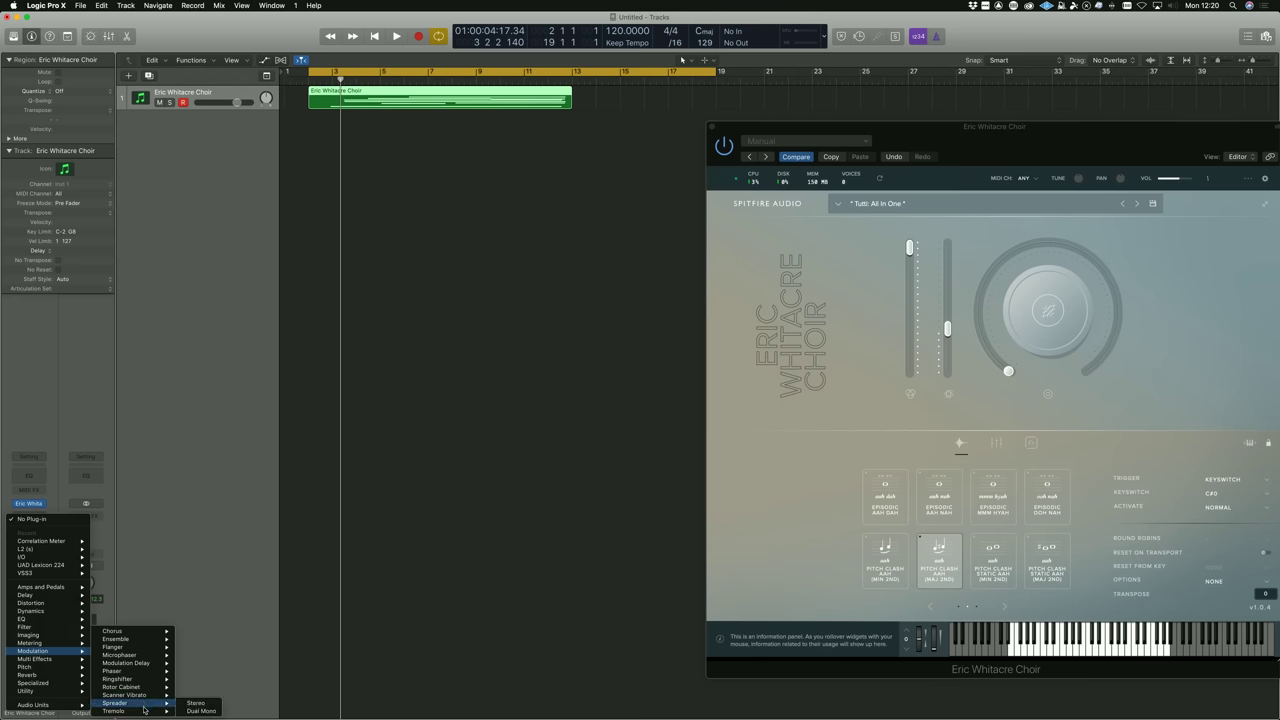
pyautogui.click(194, 704)
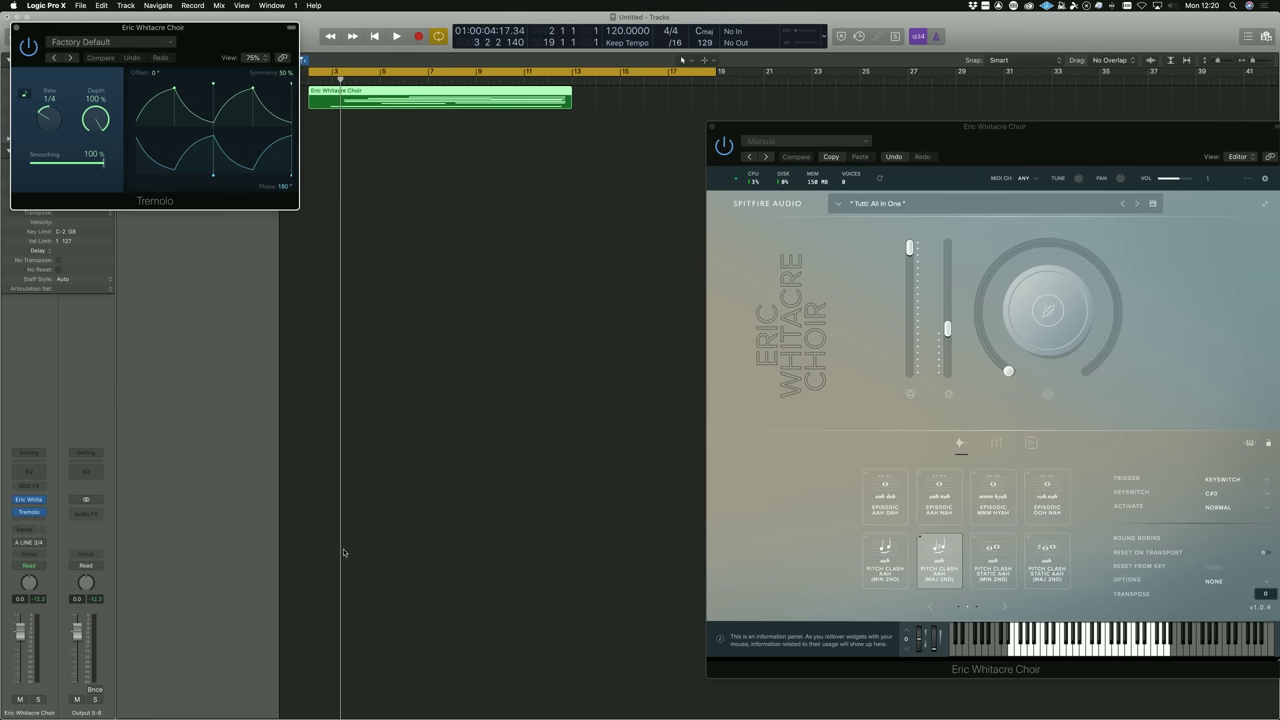
pyautogui.moveTo(168, 29); pyautogui.dragTo(500, 302)
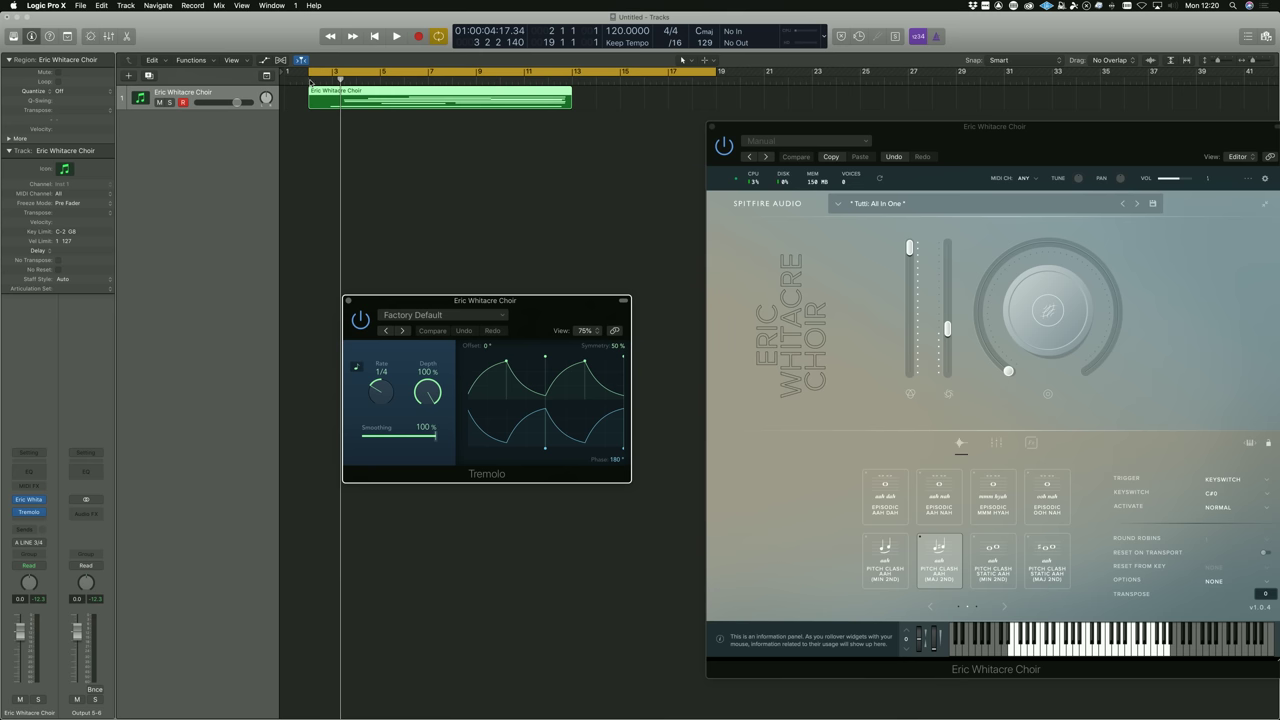
pyautogui.click(312, 80)
pyautogui.press('space')
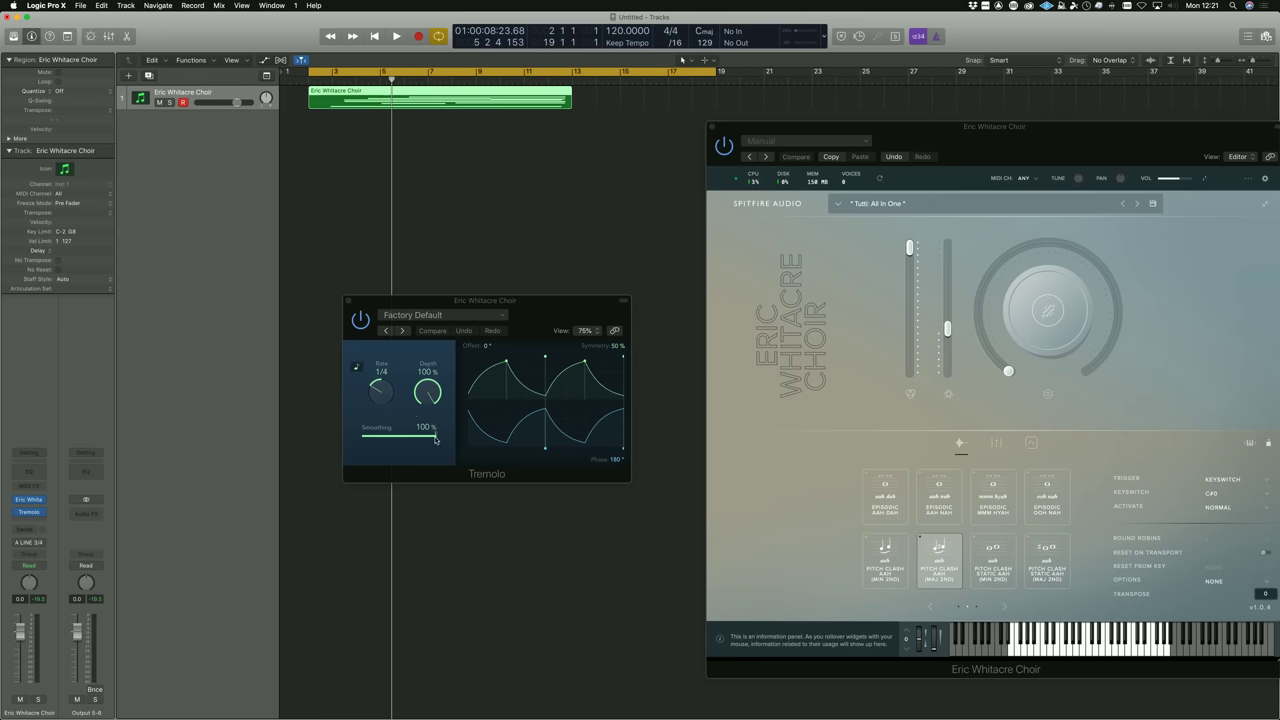
# - Drop Tremolo Smoothing to 0% and lower Symmetry to 28% while the choir plays
pyautogui.moveTo(435, 440); pyautogui.dragTo(426, 440)
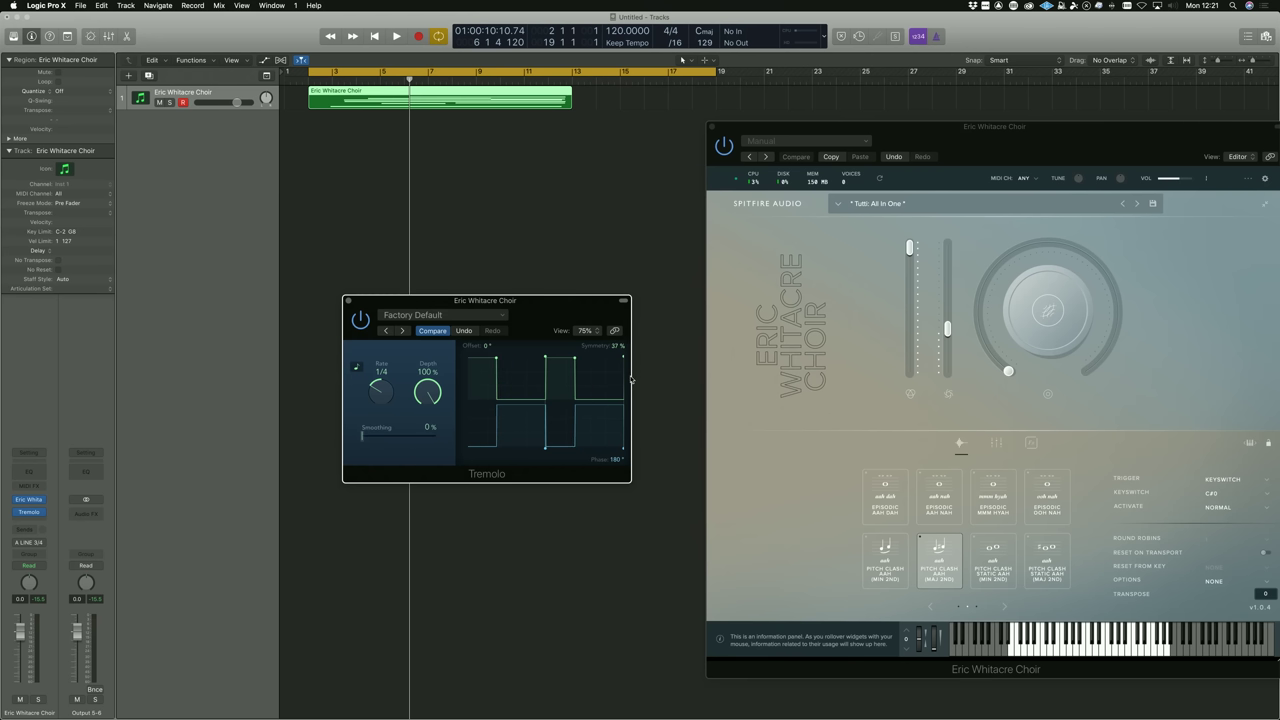
pyautogui.press('space')
pyautogui.moveTo(617, 356); pyautogui.dragTo(617, 373)
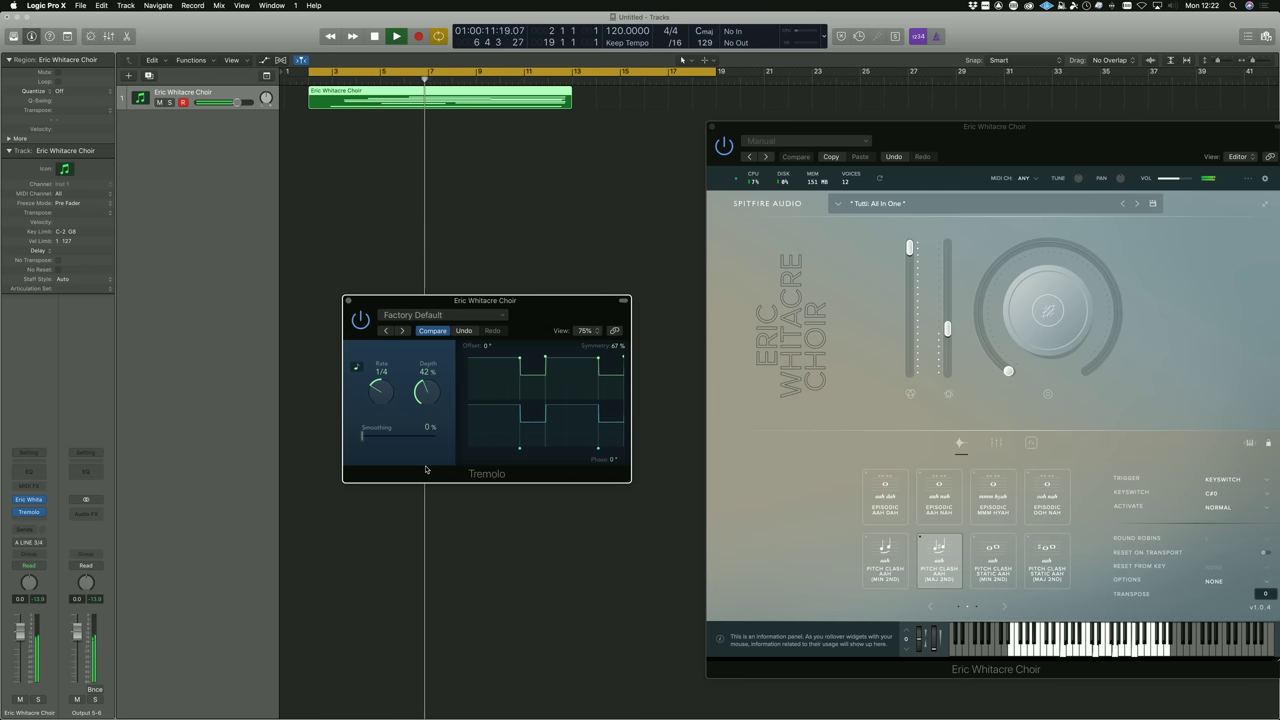
# - Audition Tremolo rates 1/2, 1/8t and 1/4t, leaving Rate at 1/4
pyautogui.moveTo(381, 397); pyautogui.dragTo(382, 382)
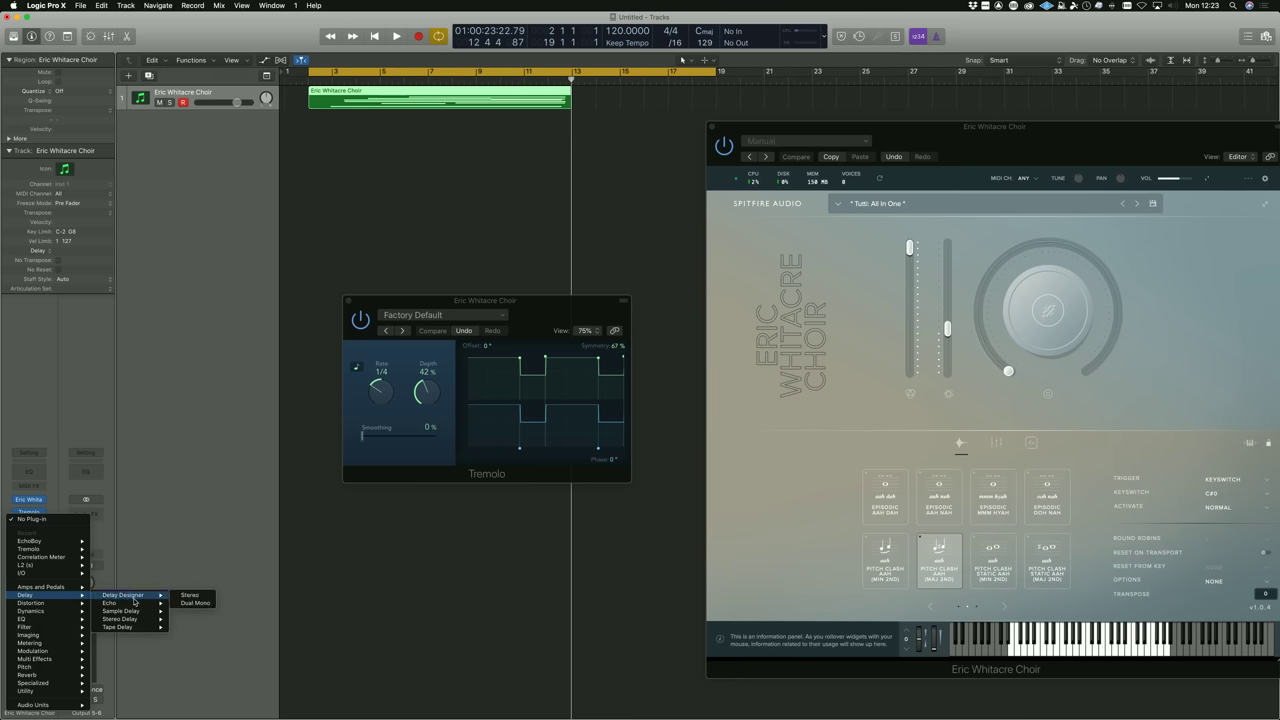
# - Insert a stereo Stereo Delay after the Tremolo and move its window toward the centre
pyautogui.moveTo(135, 620)
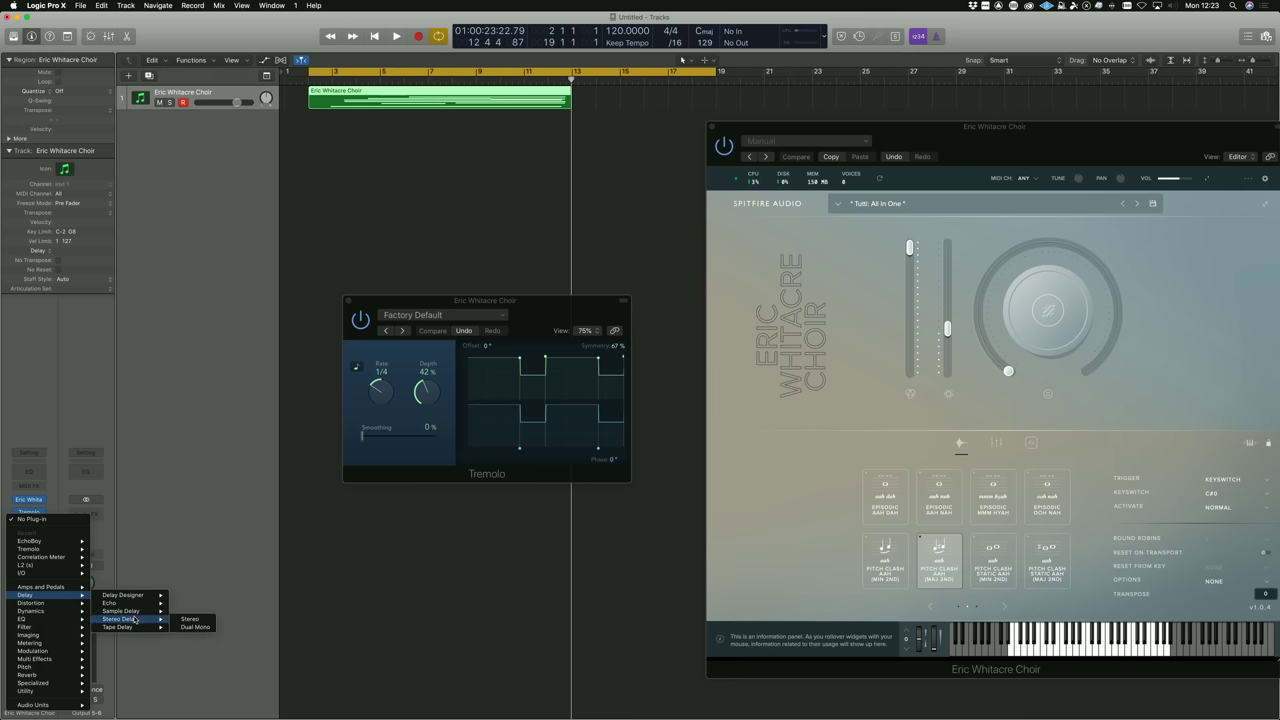
pyautogui.click(192, 620)
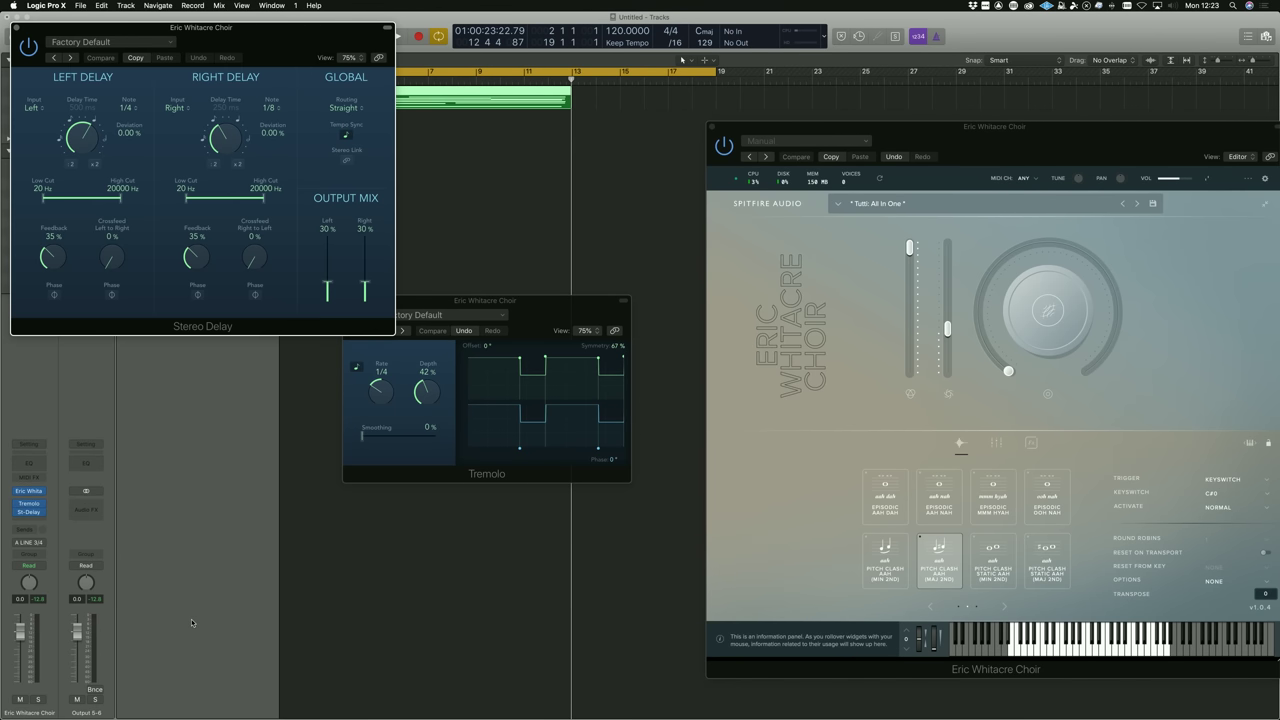
pyautogui.moveTo(207, 45); pyautogui.dragTo(683, 201)
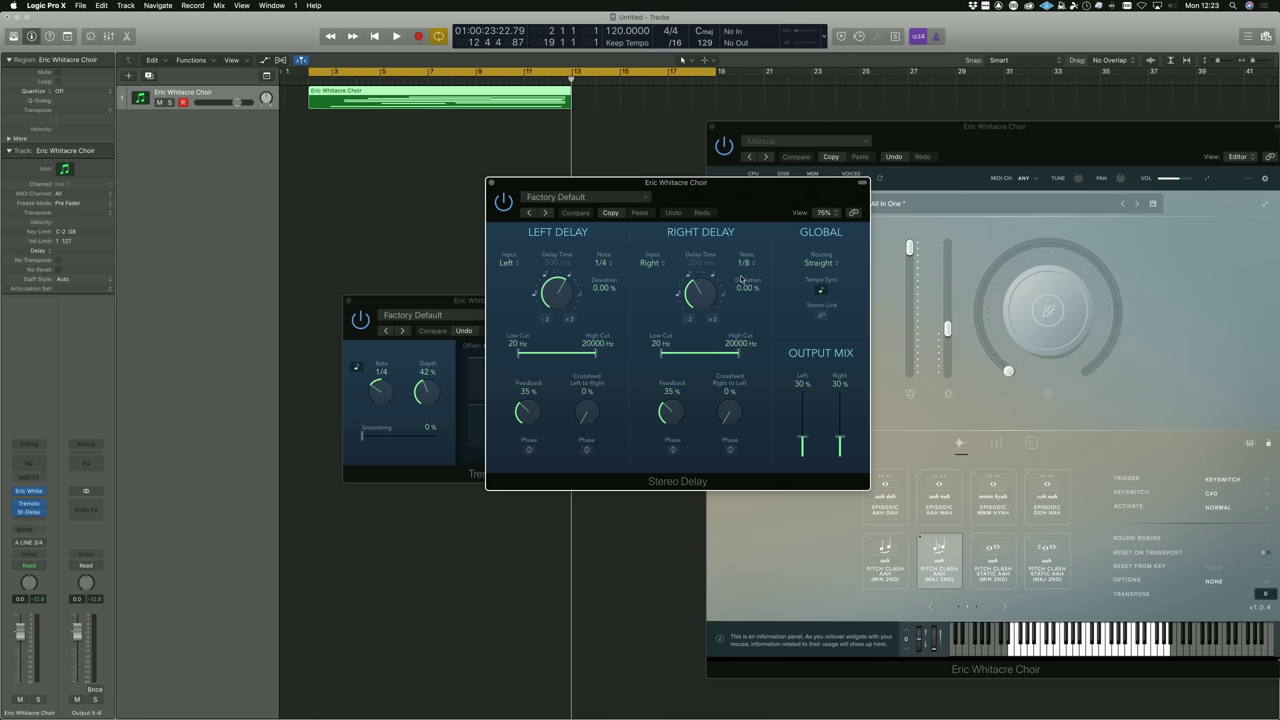
# - Raise the left delay's Low Cut to 190 Hz and audition the choir through the delay
pyautogui.press('space')
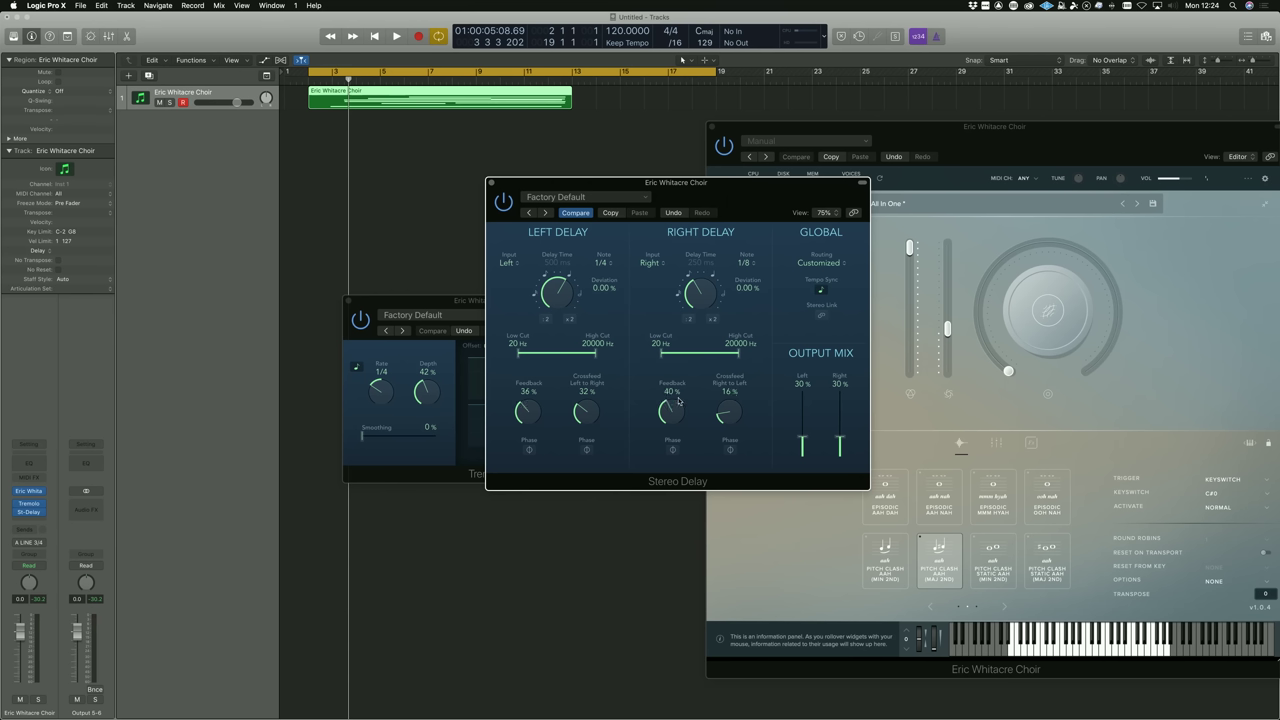
pyautogui.moveTo(518, 357); pyautogui.dragTo(568, 357)
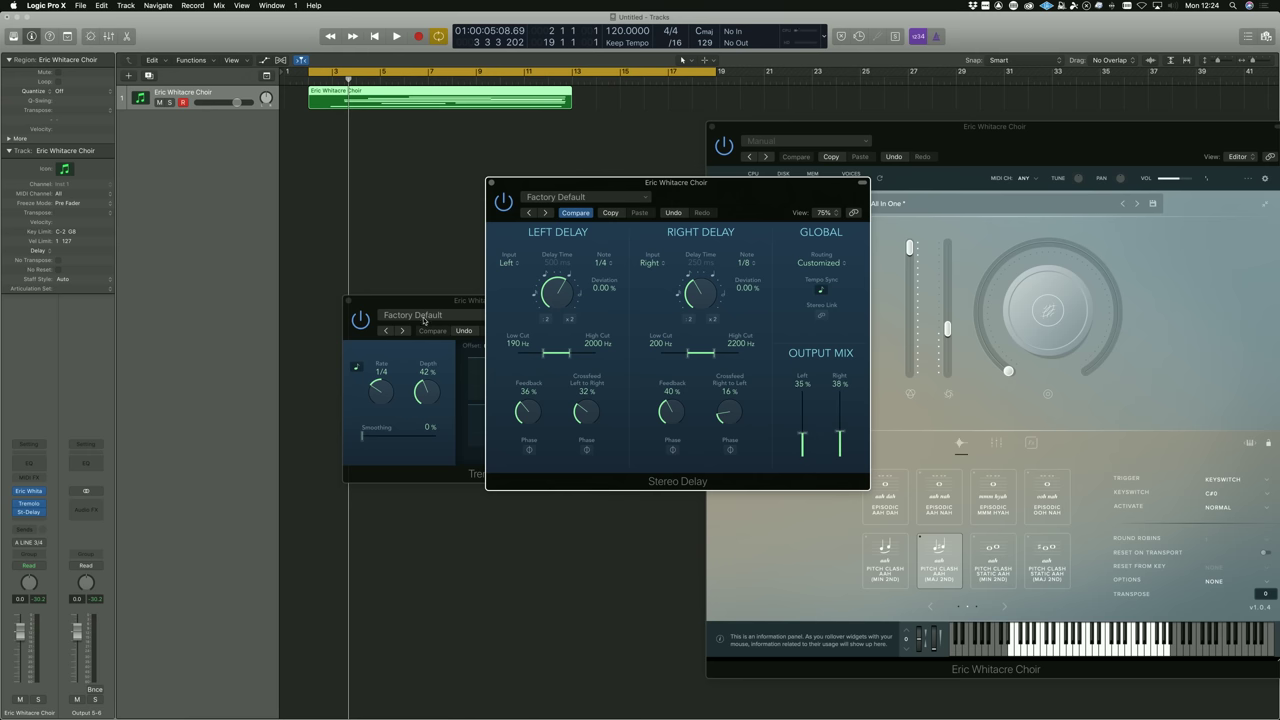
pyautogui.press('space')
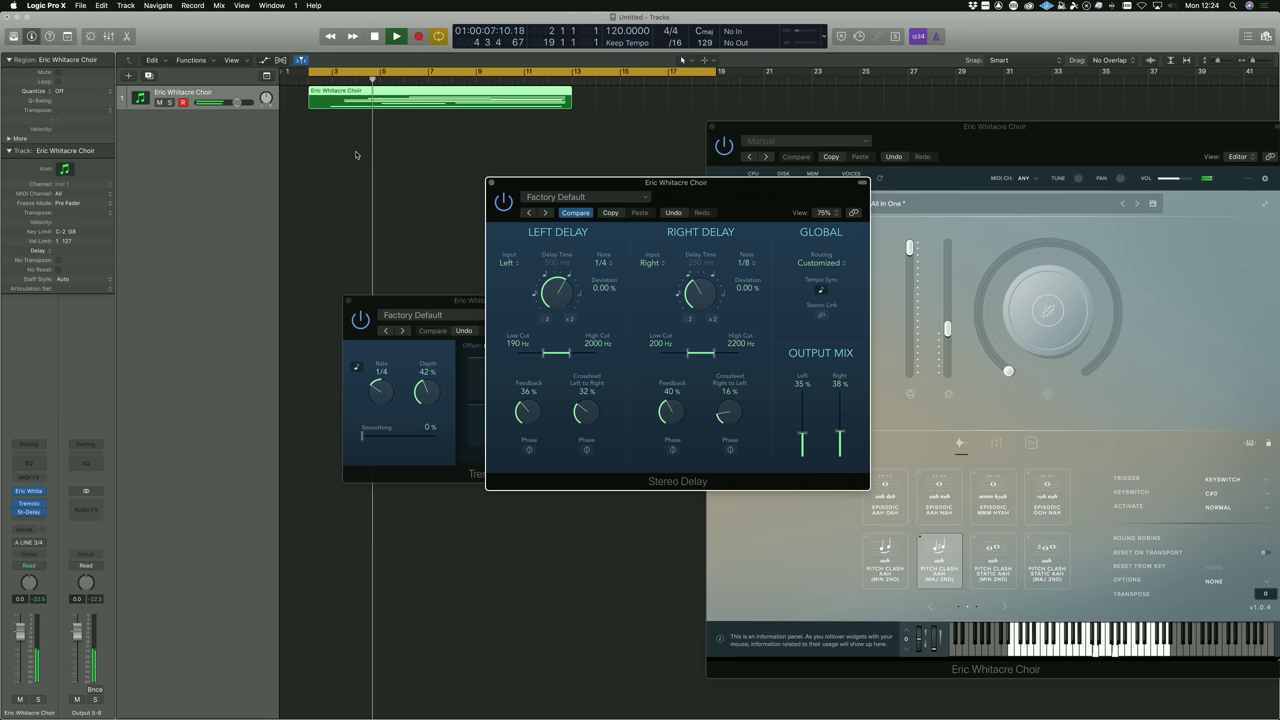
pyautogui.press('space')
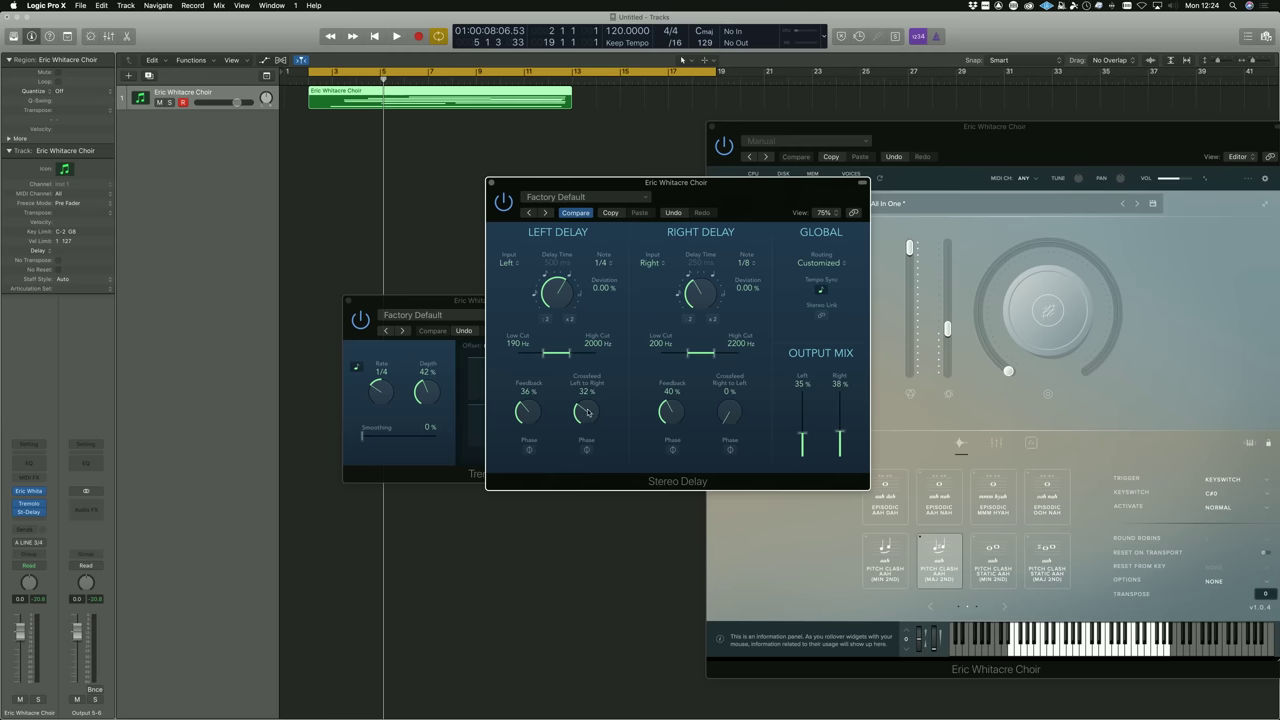
# - Raise left-to-right crossfeed to 37% and audition the choir from bar 3
pyautogui.moveTo(588, 412); pyautogui.dragTo(591, 405)
pyautogui.click(322, 84)
pyautogui.press('space')
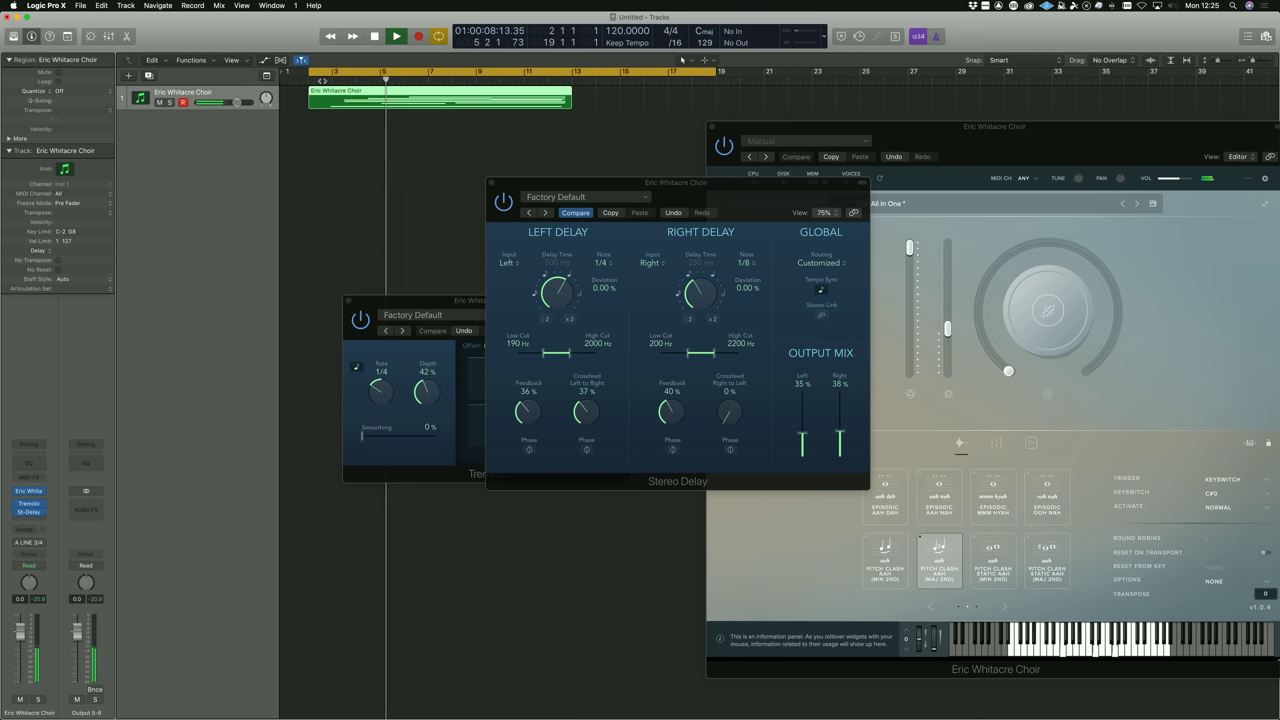
pyautogui.press('space')
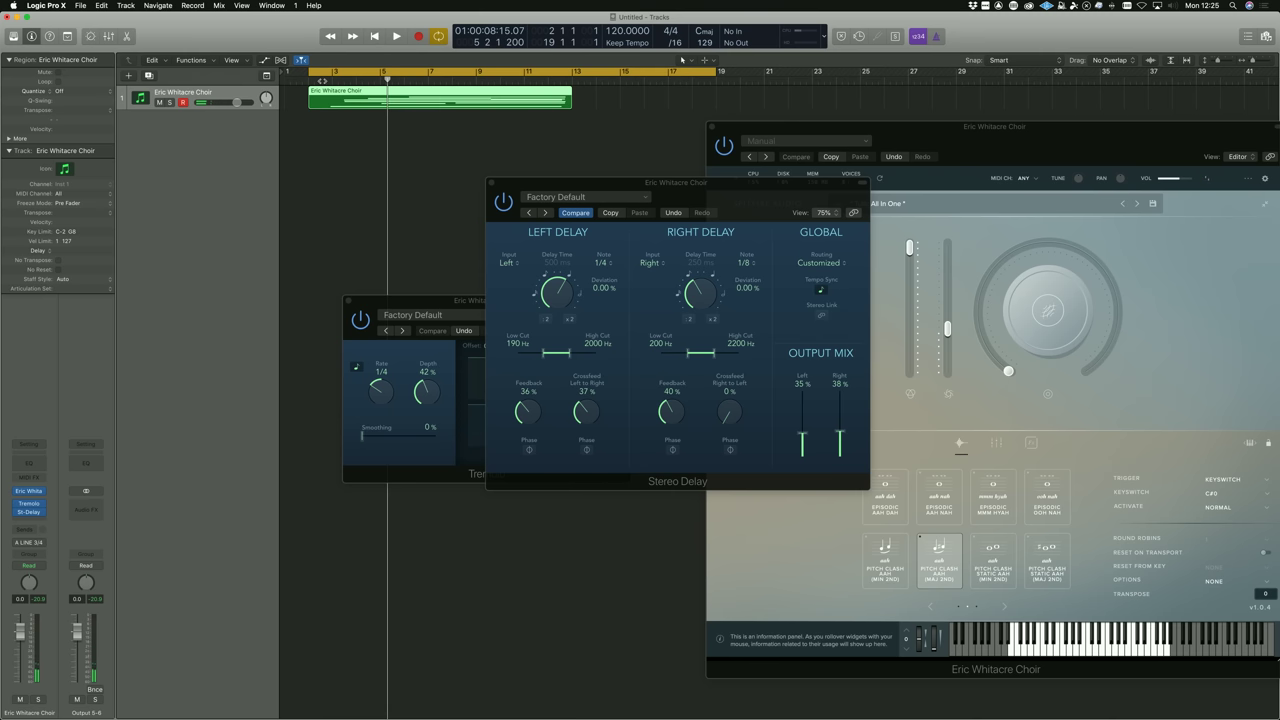
# - Set the left delay note to 1/2 and the right delay note to 1/4
pyautogui.click(610, 265)
pyautogui.click(611, 291)
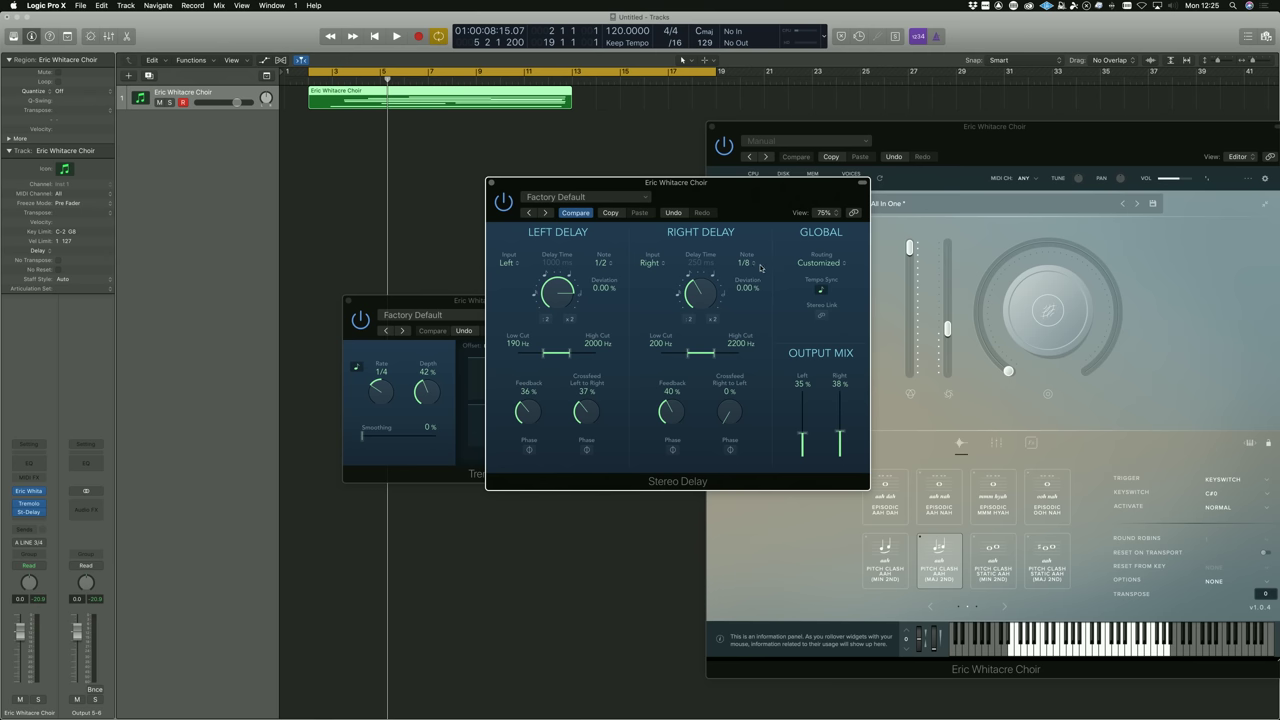
pyautogui.click(757, 265)
pyautogui.click(751, 297)
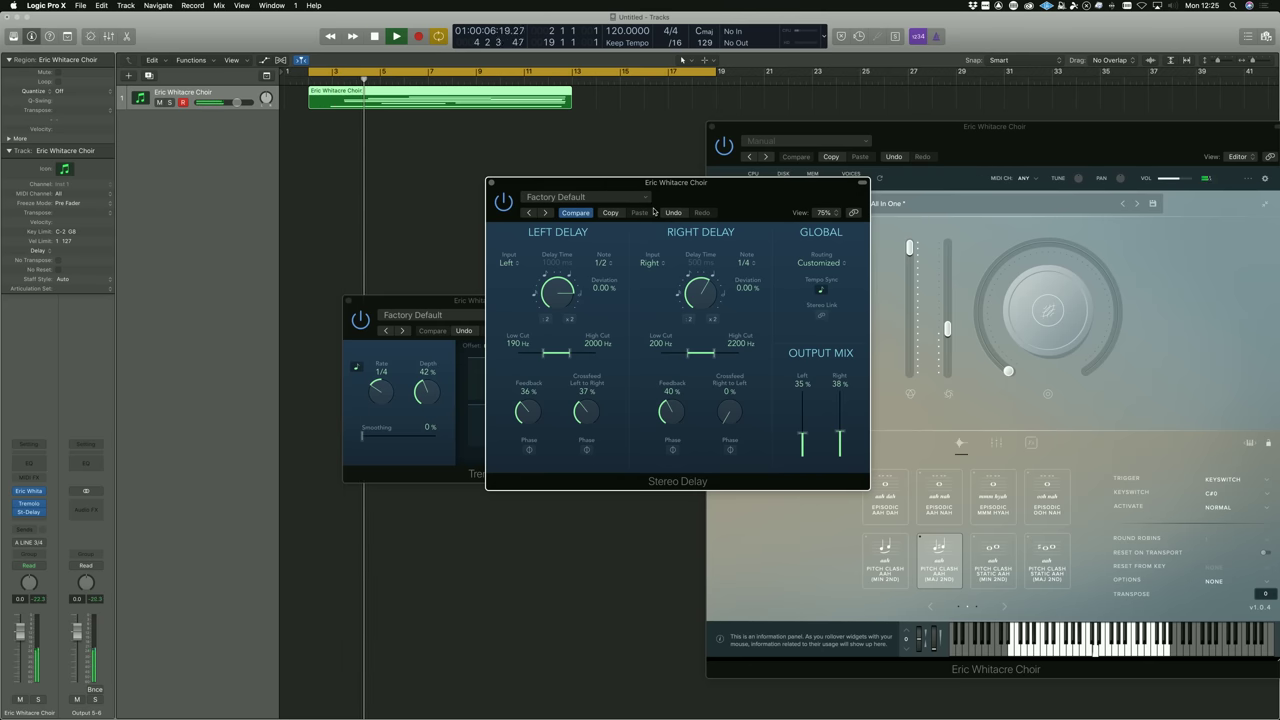
# - Change the right delay note to a 1/4 triplet and audition from around bar 5
pyautogui.press('space')
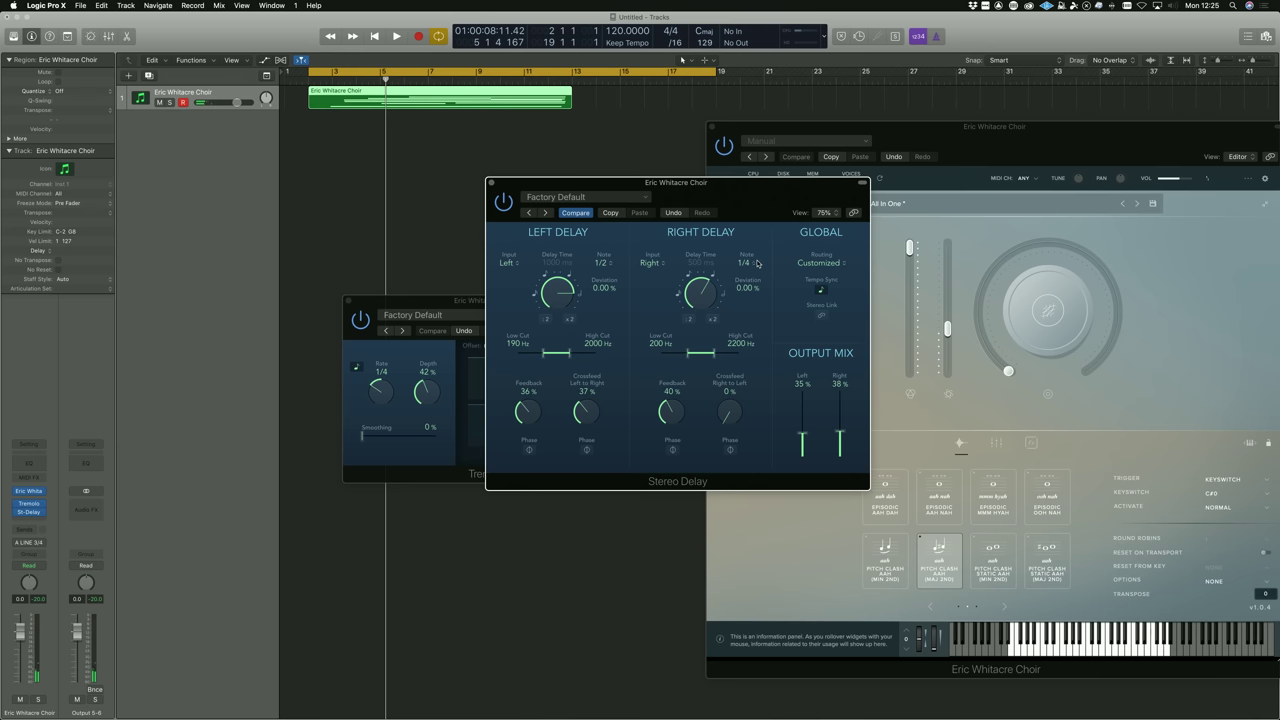
pyautogui.click(747, 263)
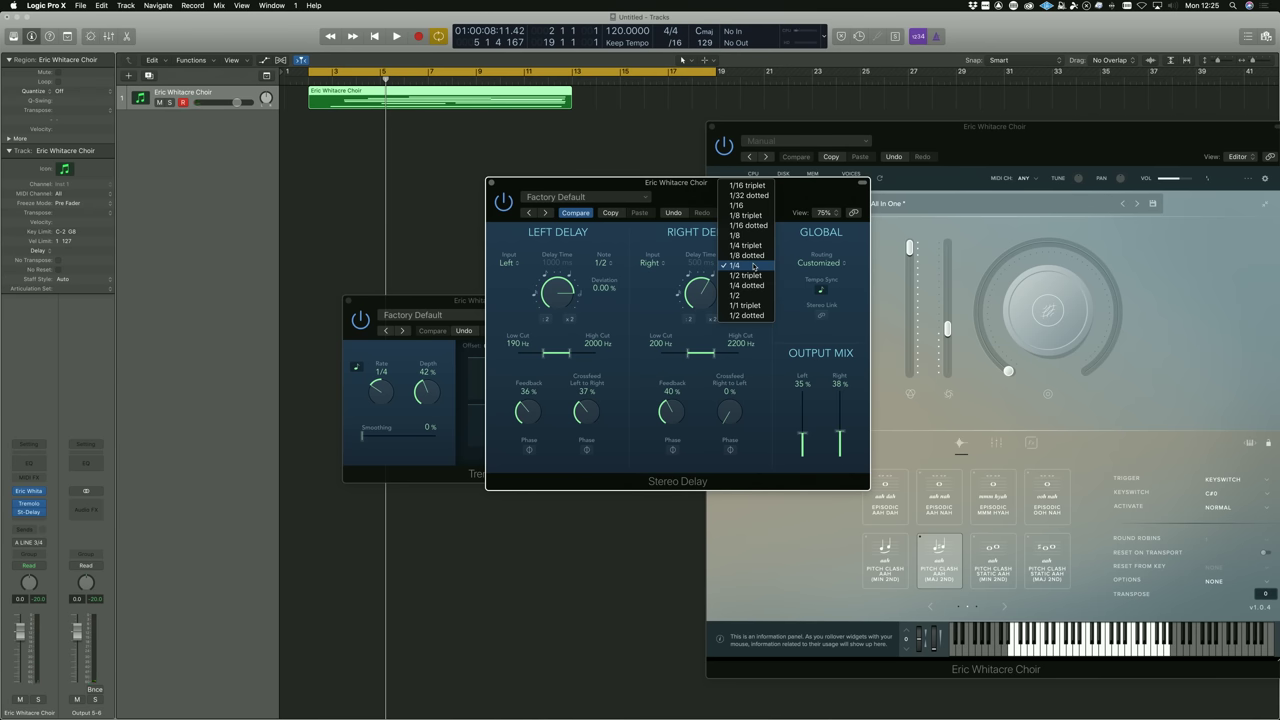
pyautogui.click(748, 245)
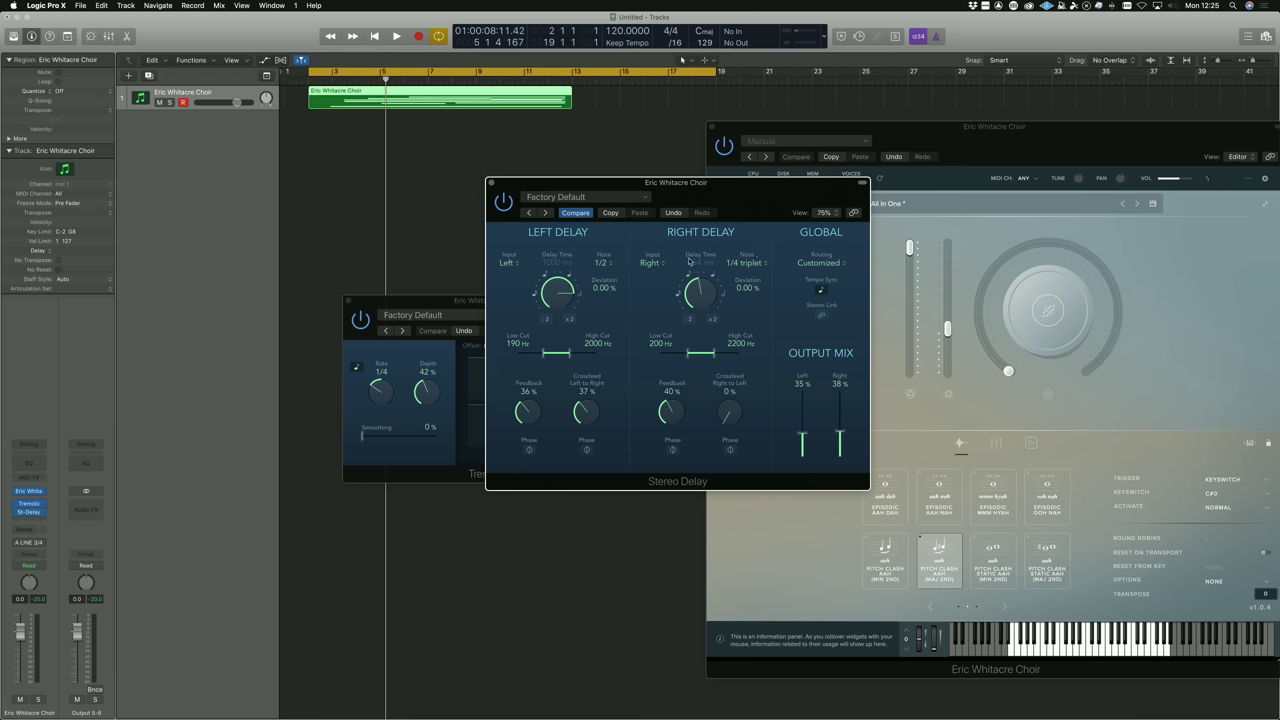
pyautogui.doubleClick(322, 80)
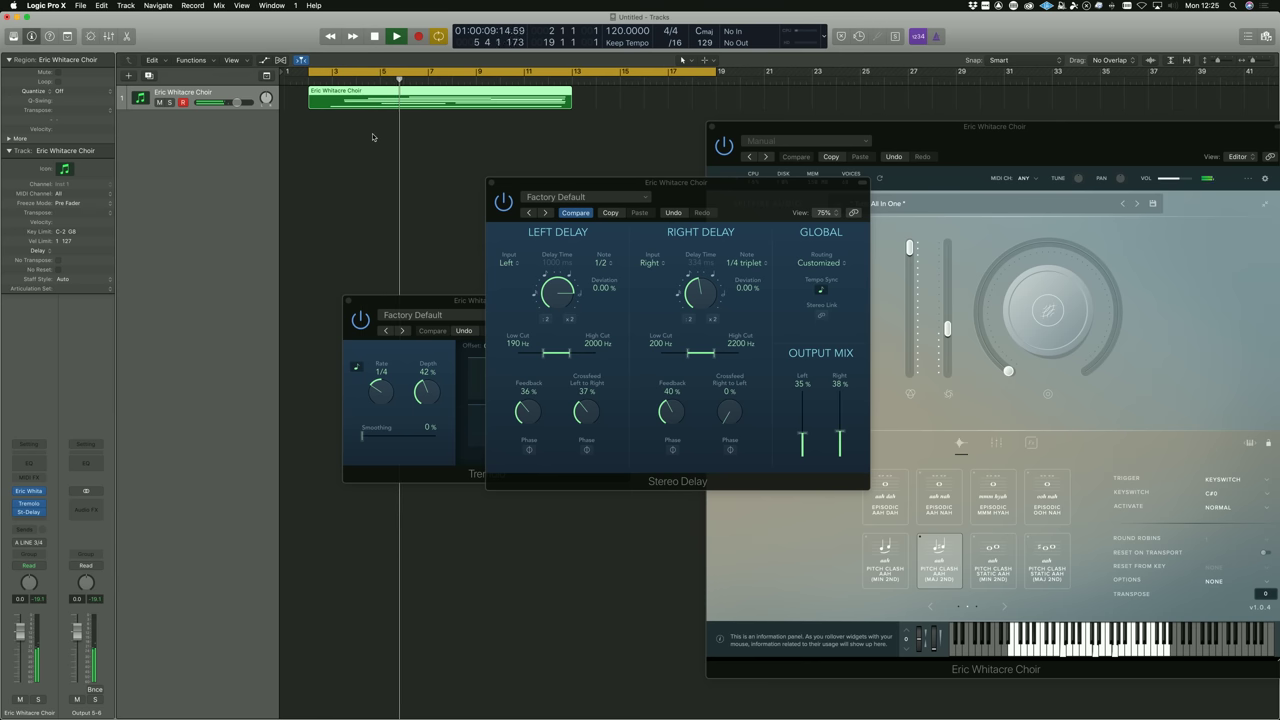
pyautogui.press('space')
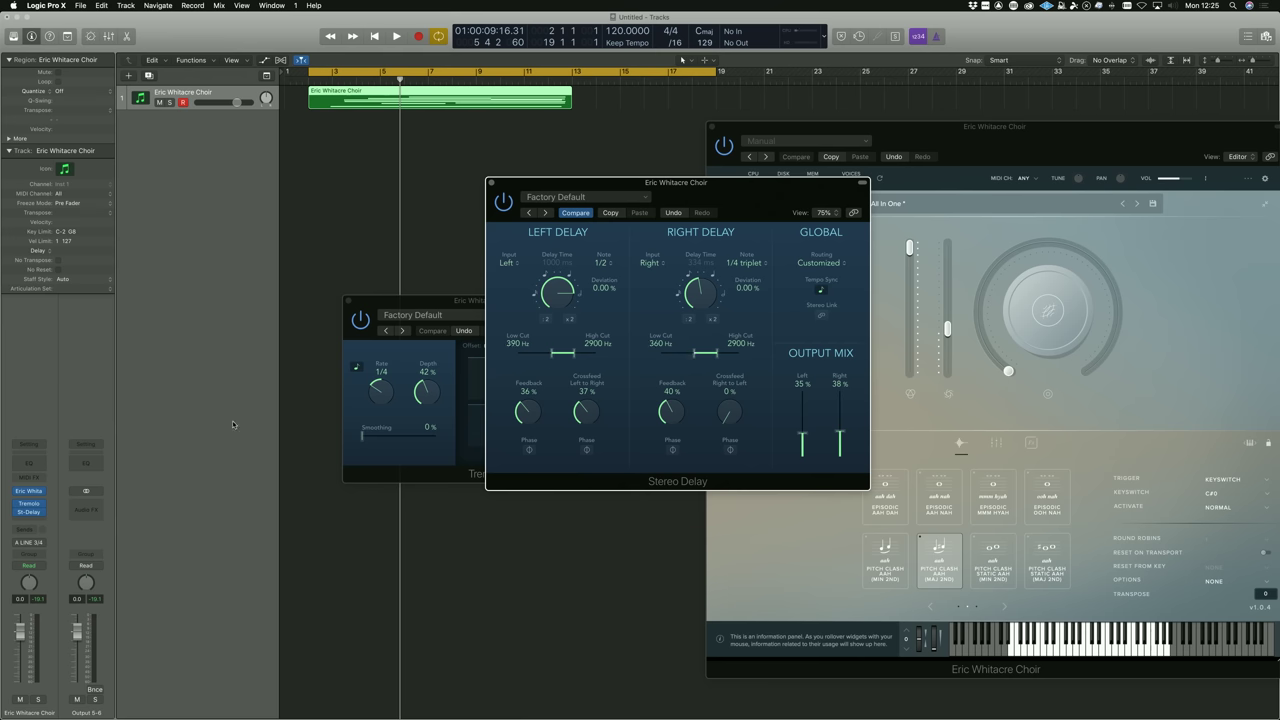
# - Insert a Space Designer reverb after the Stereo Delay on the choir channel
pyautogui.click(30, 520)
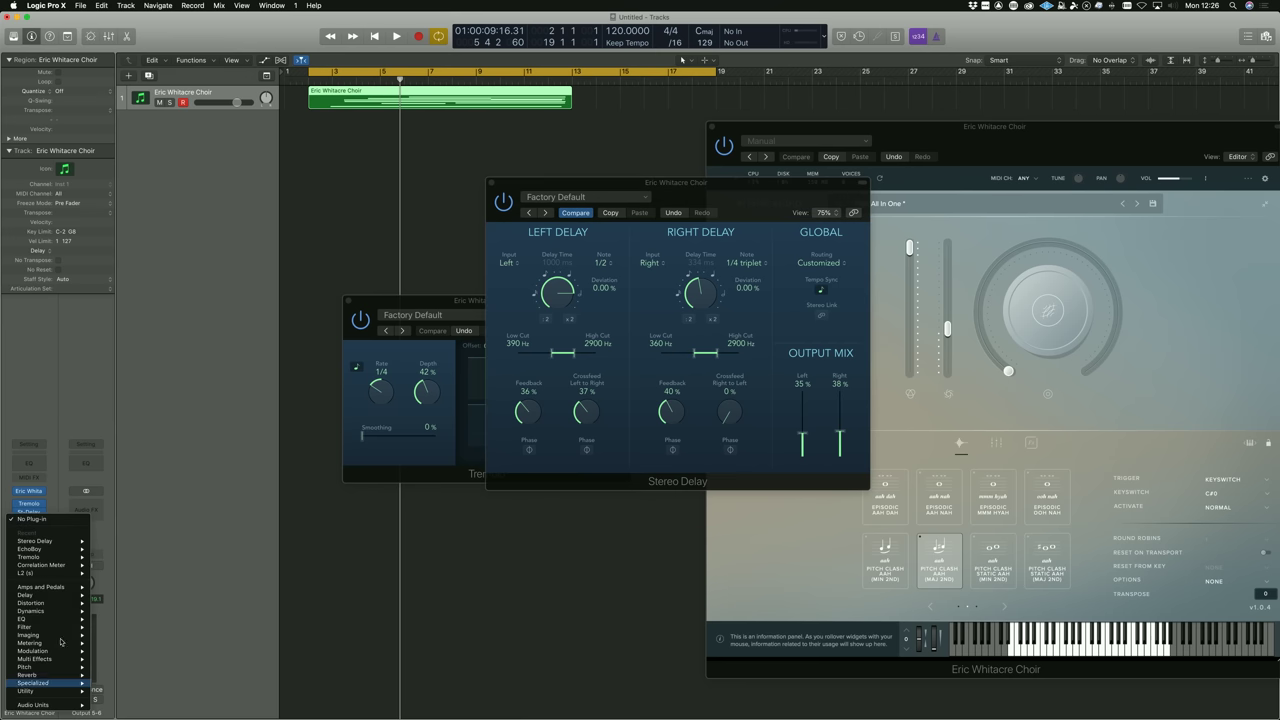
pyautogui.moveTo(67, 676)
pyautogui.moveTo(118, 677)
pyautogui.click(259, 616)
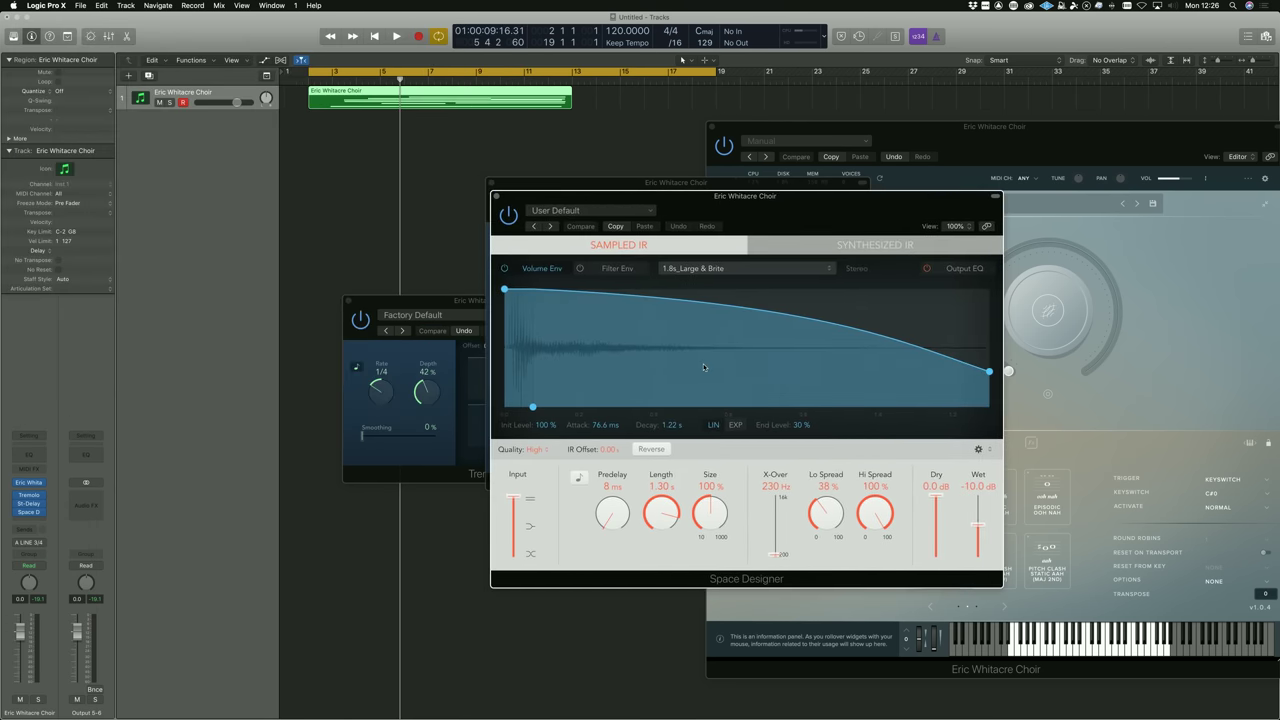
# - Load the 03.5s Grand Hall Three-OST response, set Predelay to about 191 ms, and play
pyautogui.click(745, 268)
pyautogui.click(540, 189)
pyautogui.press('Return')
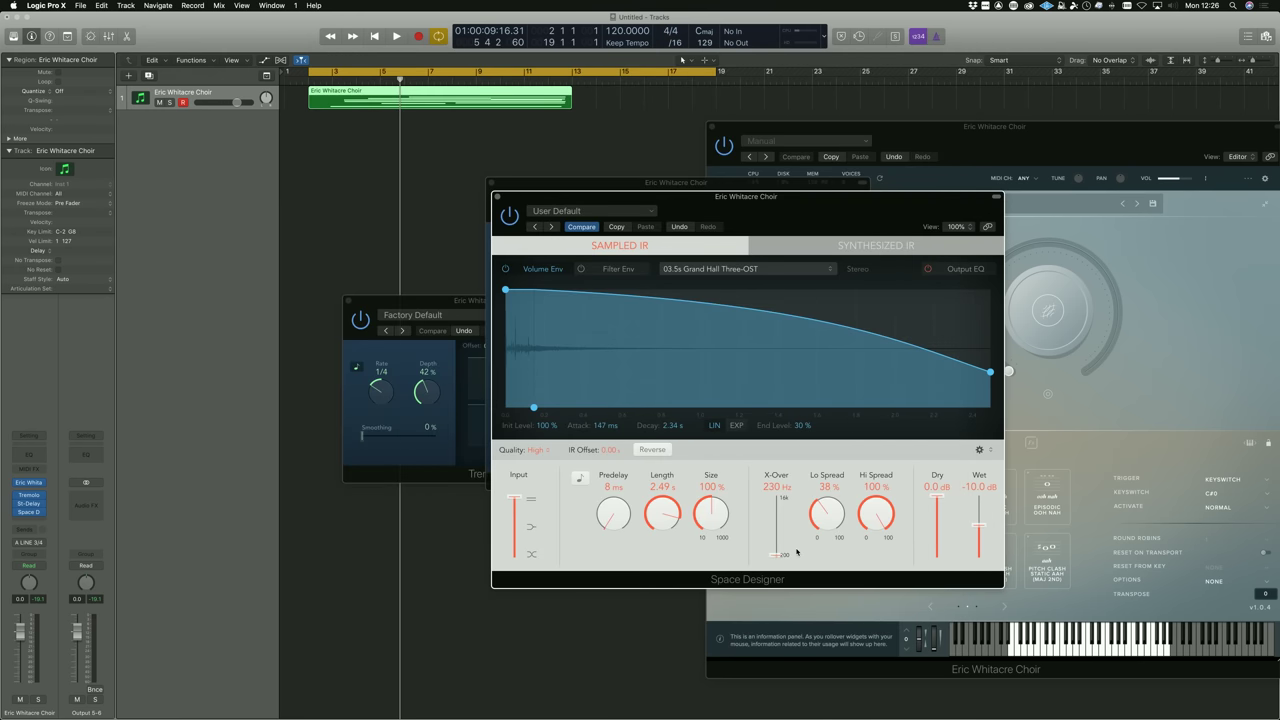
pyautogui.moveTo(614, 523); pyautogui.dragTo(622, 493)
pyautogui.press('space')
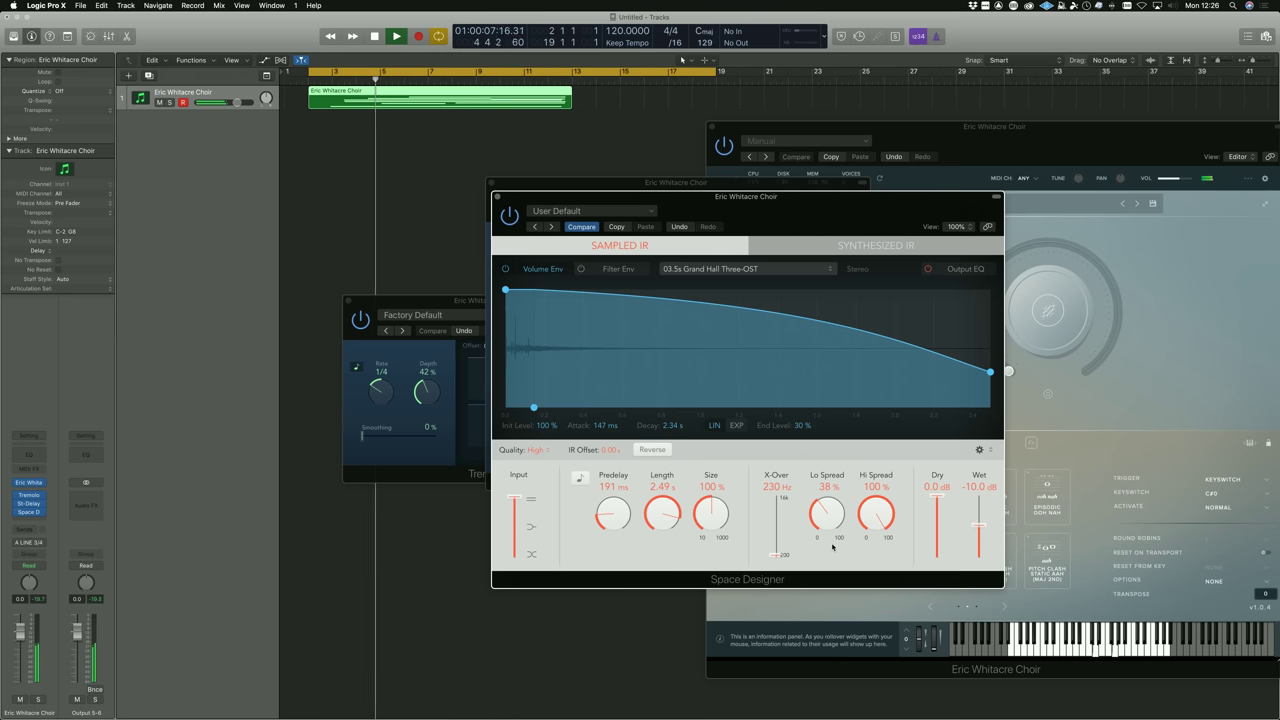
# - Audition the choir with the 1/8t-synced predelay and 43% right-echo feedback
pyautogui.press('space')
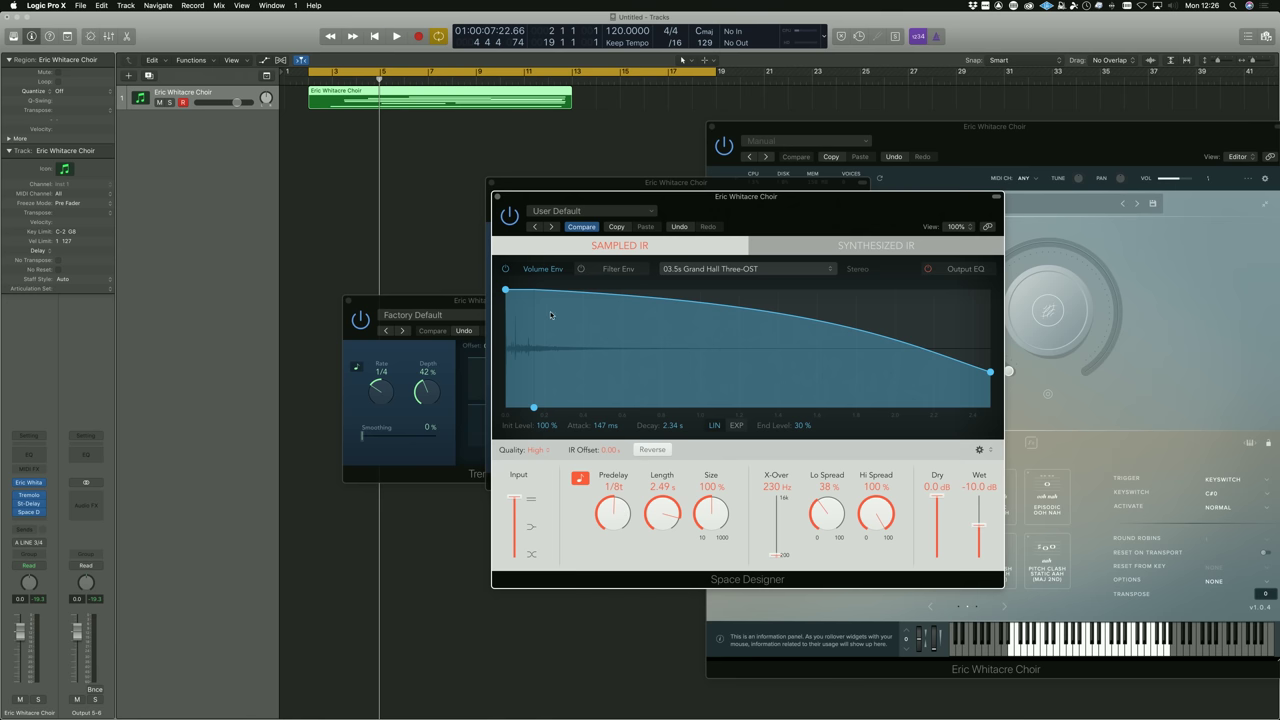
pyautogui.press('space')
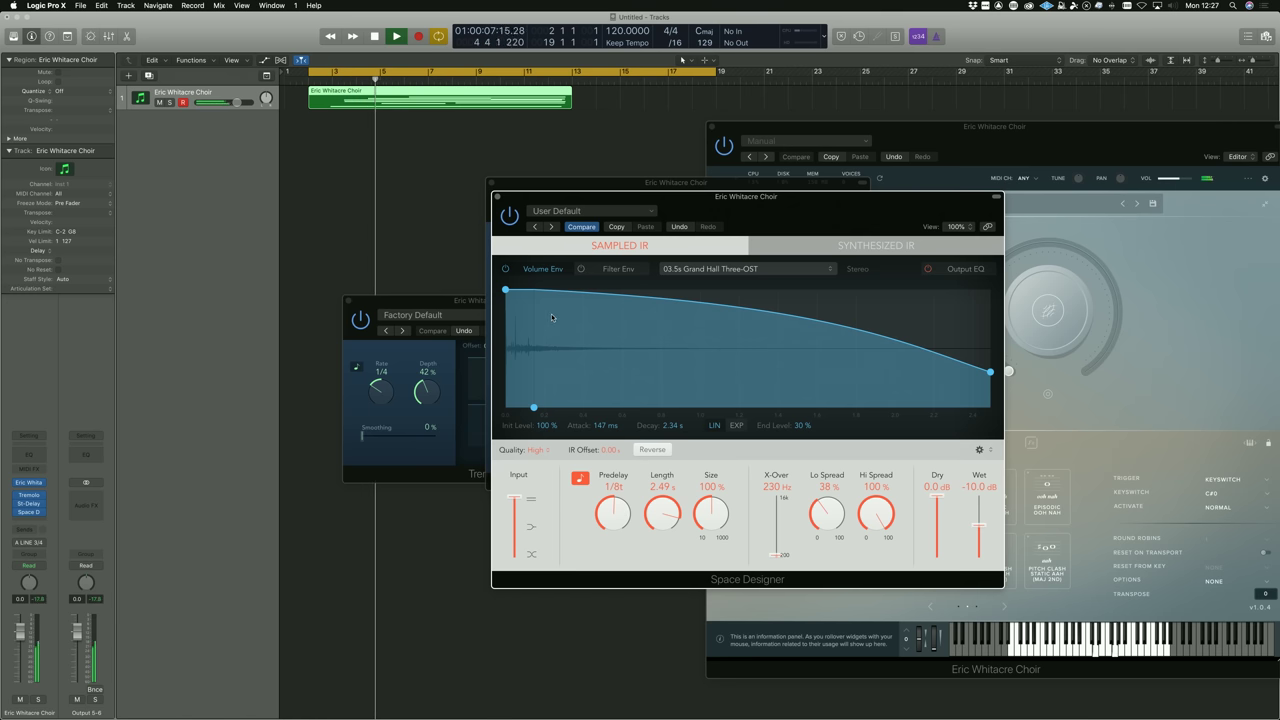
pyautogui.press('space')
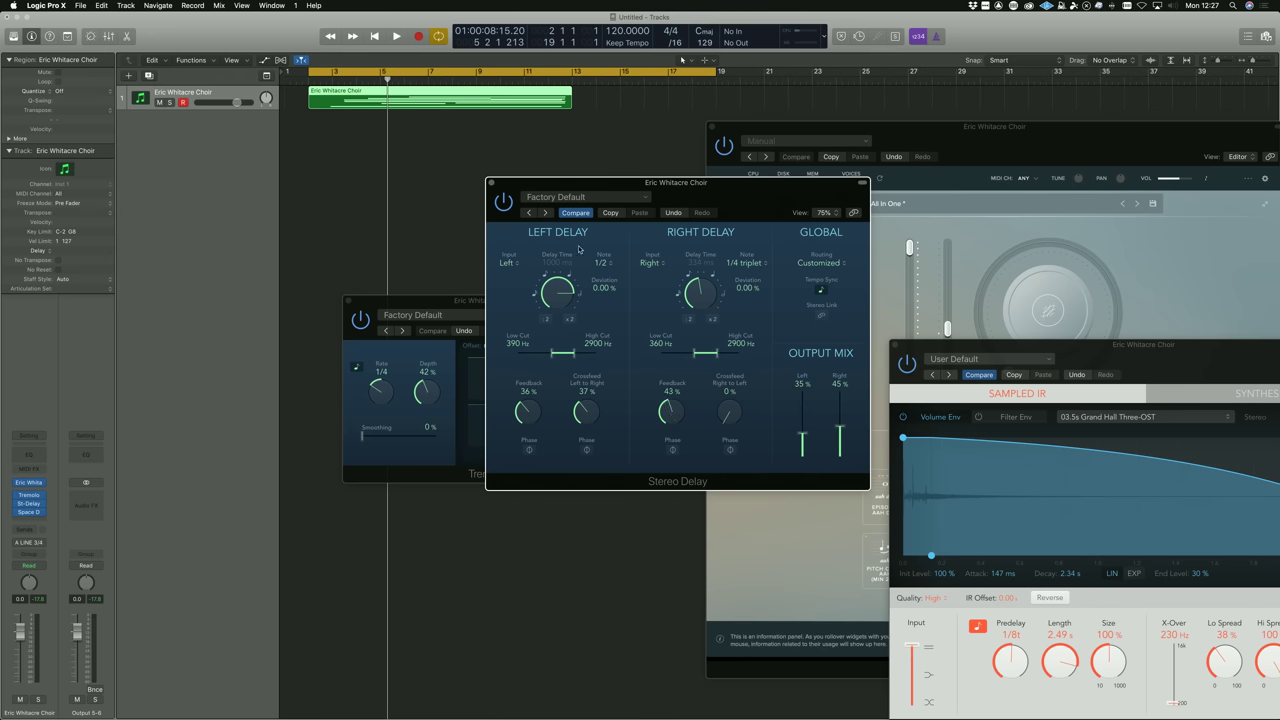
# - Move the Stereo Delay window down and right to reveal the Tremolo, and resume playback
pyautogui.moveTo(503, 185); pyautogui.dragTo(745, 278)
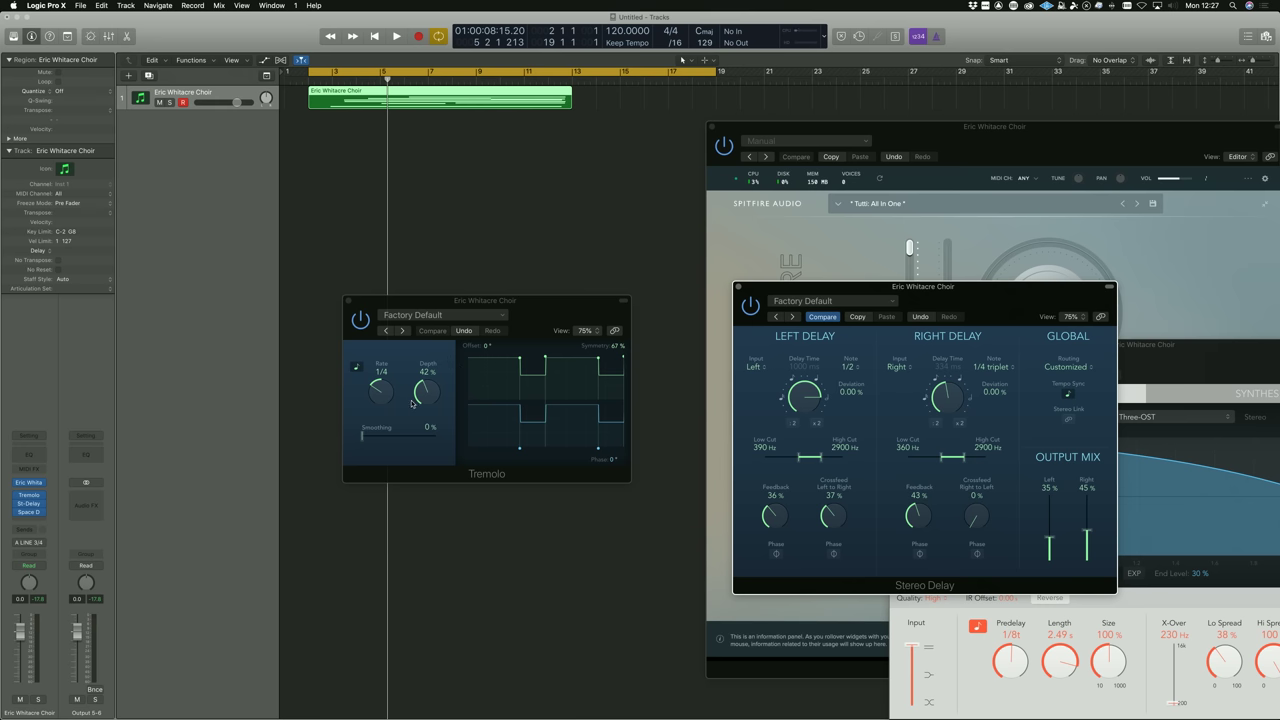
pyautogui.press('space')
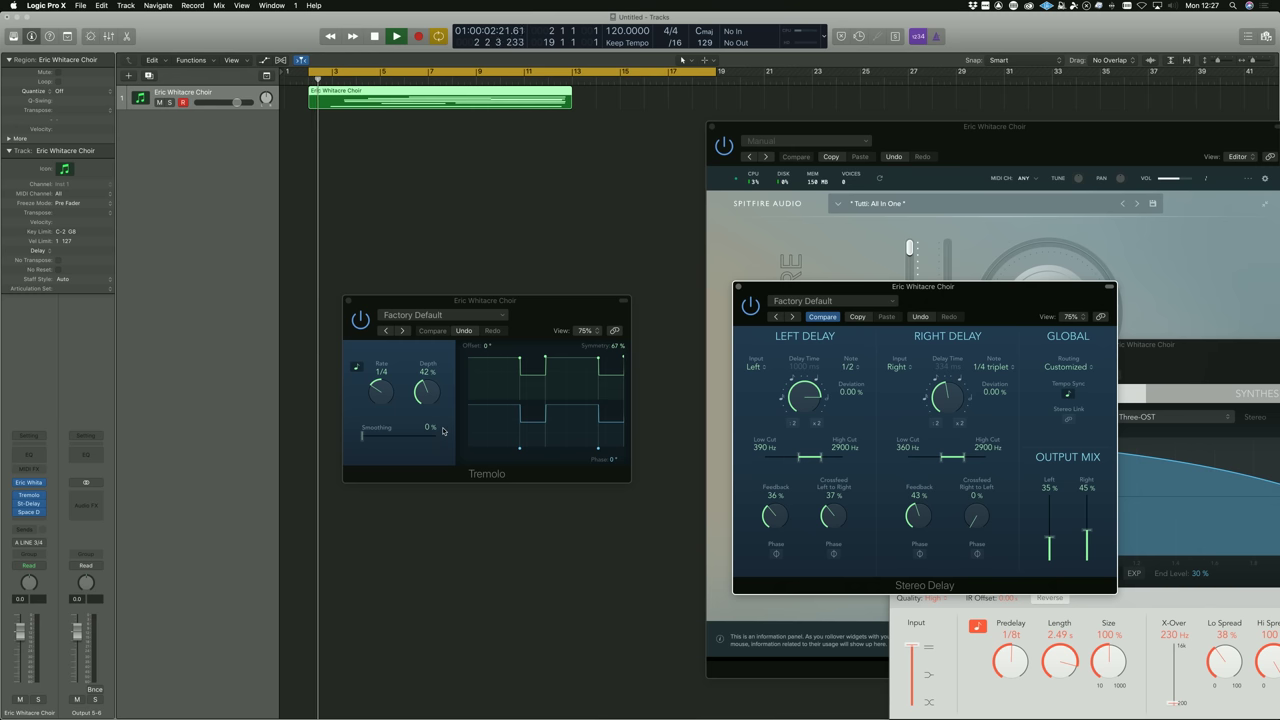
# - Set the Tremolo to 100% depth, 1/8 rate, 53% symmetry and 30° phase, replaying the choir
pyautogui.moveTo(427, 395); pyautogui.dragTo(435, 287)
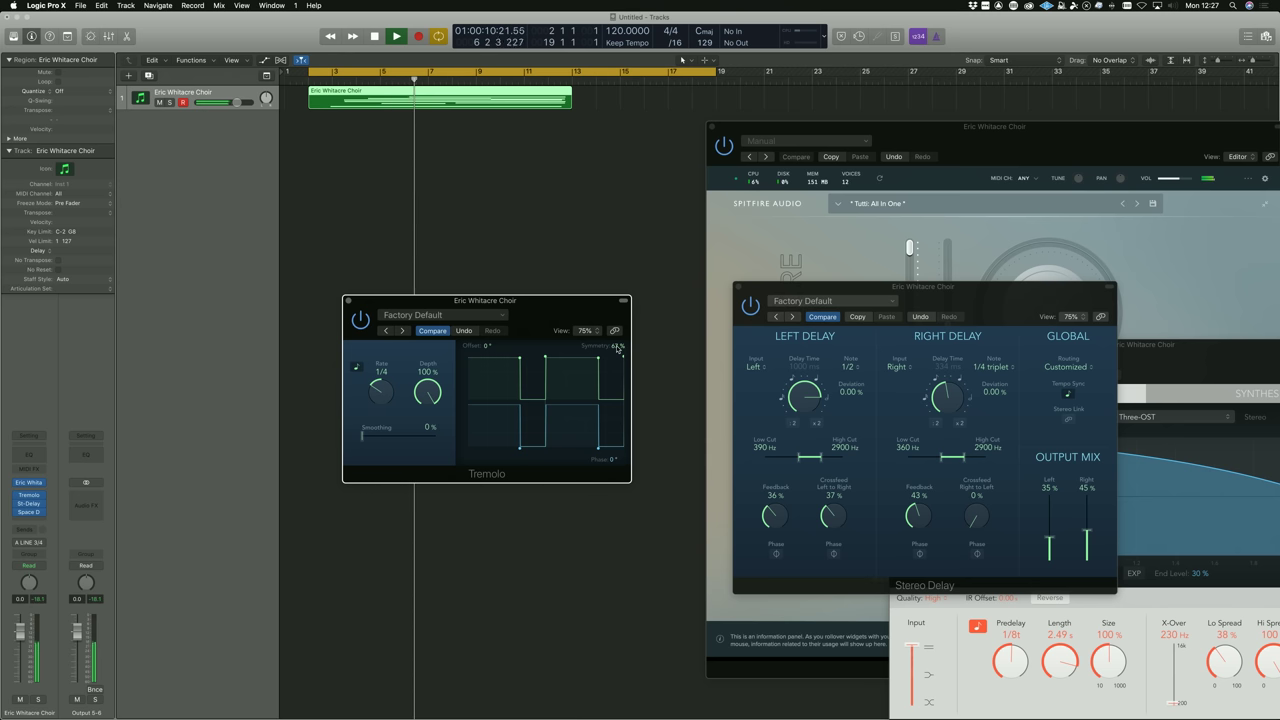
pyautogui.moveTo(617, 347); pyautogui.dragTo(610, 398)
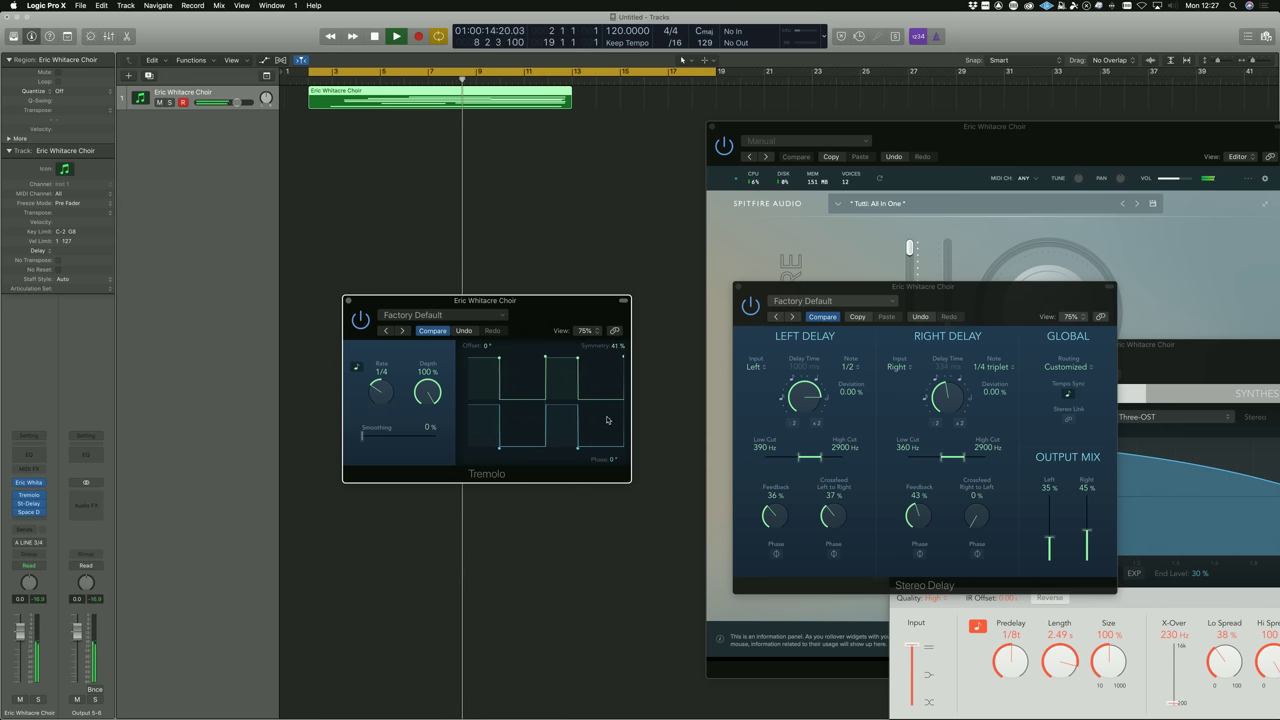
pyautogui.moveTo(606, 422); pyautogui.dragTo(604, 449)
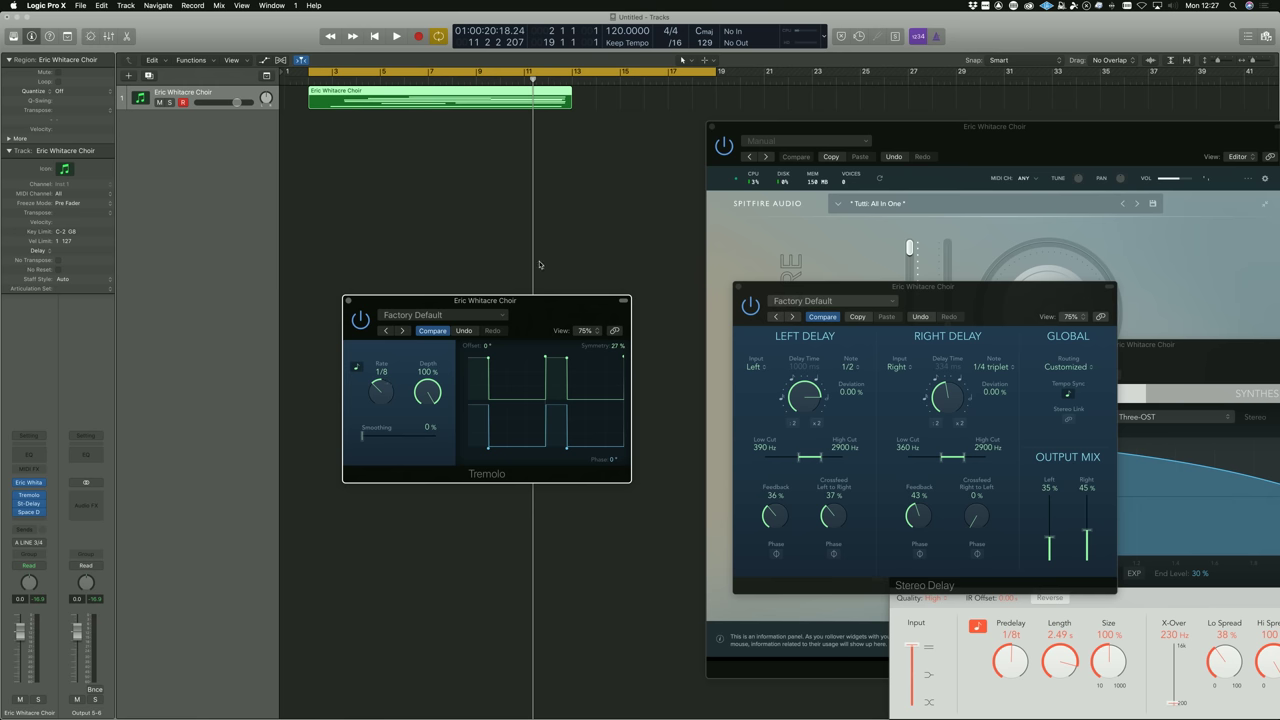
pyautogui.press('space')
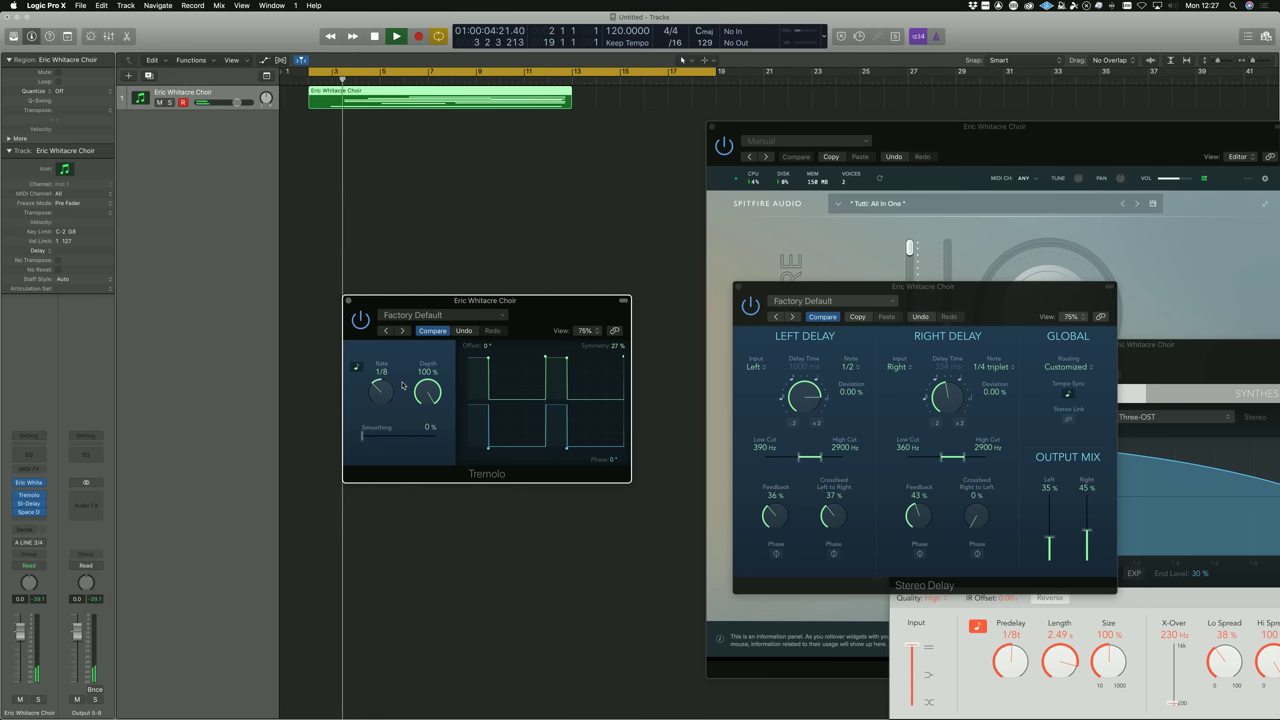
pyautogui.moveTo(615, 348); pyautogui.dragTo(622, 283)
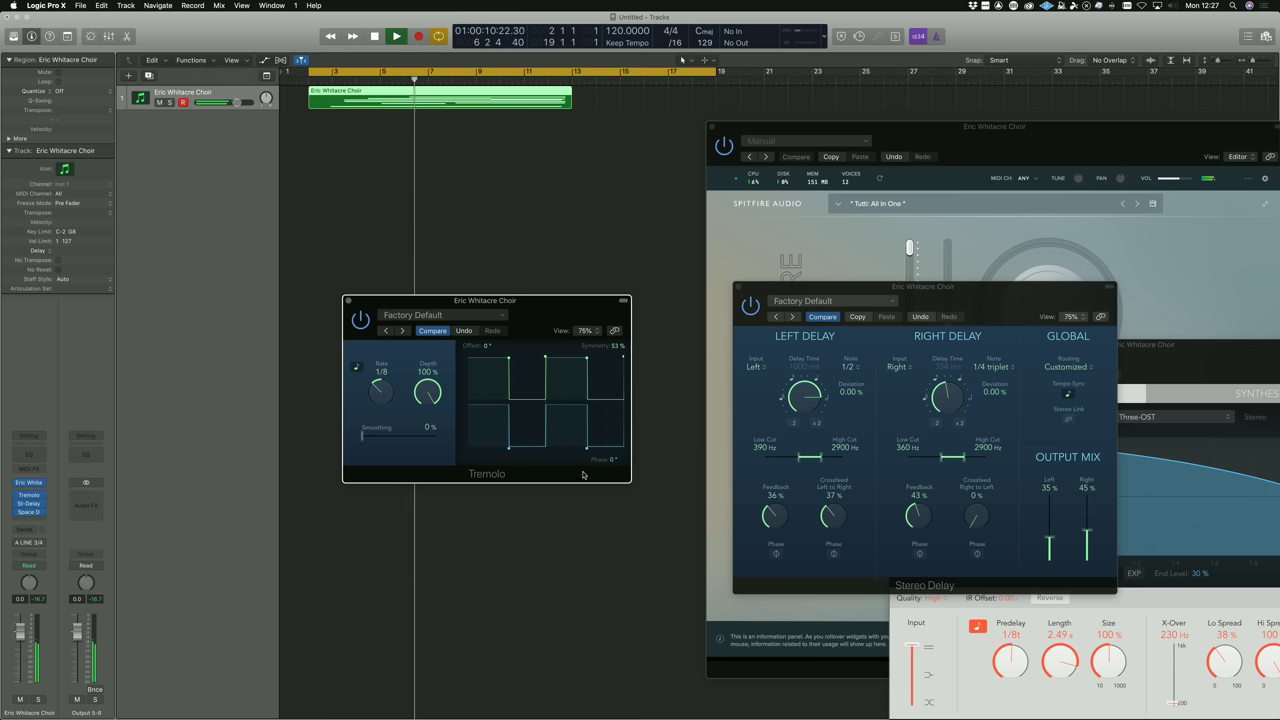
pyautogui.moveTo(611, 462); pyautogui.dragTo(613, 443)
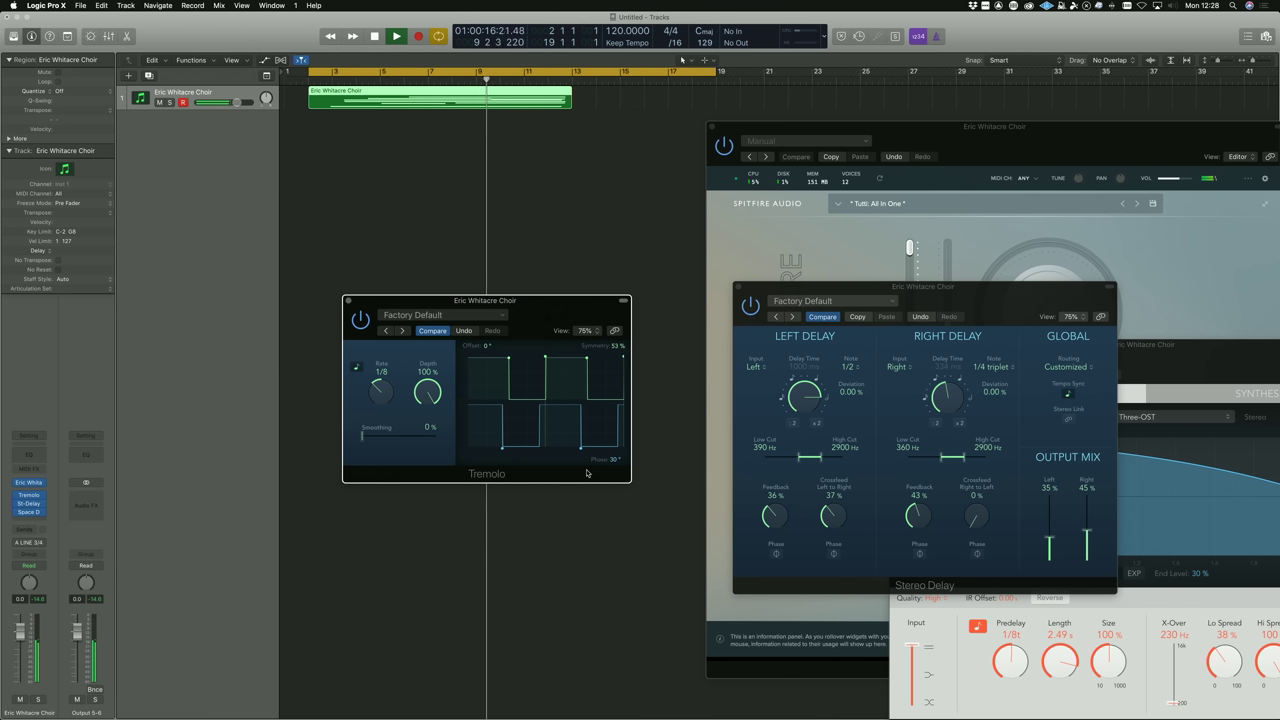
# - Stop the choir playback, keeping the Tremolo at 1/8, 100%, 53% and 30°
pyautogui.press('space')
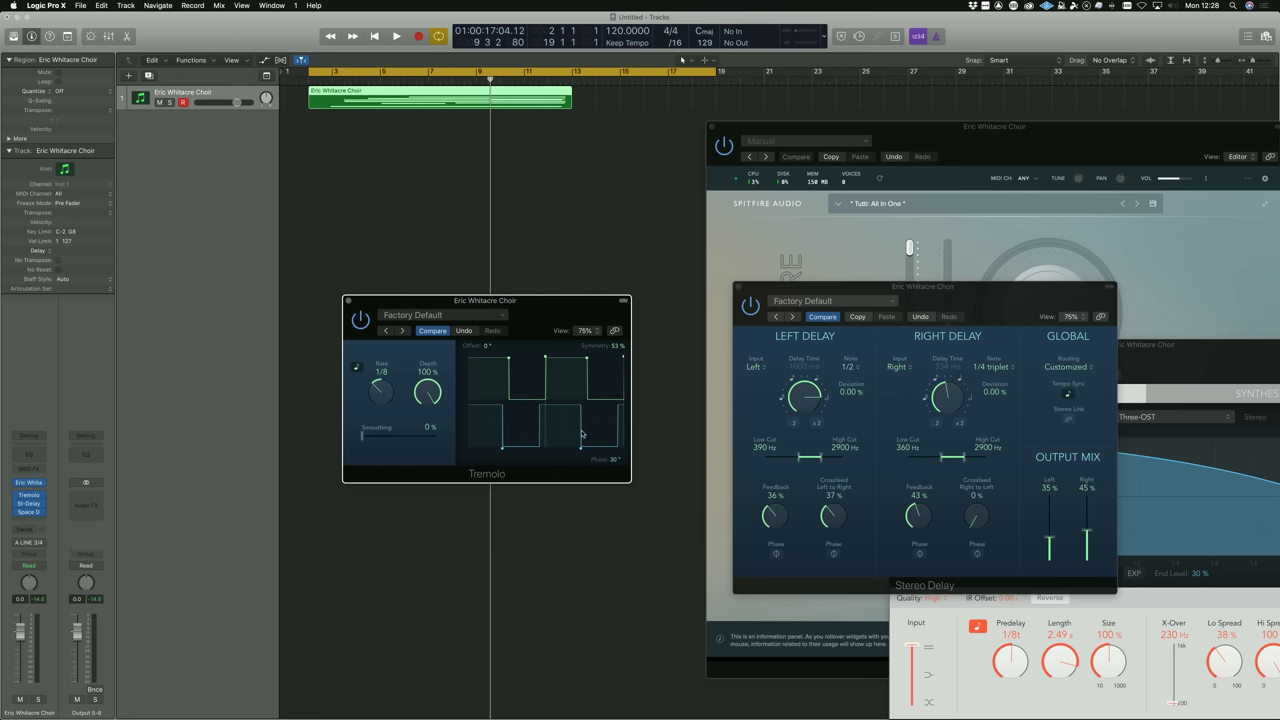
# - Bypass the Stereo Delay, restart playback and shift the Tremolo phase to 20°
pyautogui.click(16, 508)
pyautogui.press('space')
pyautogui.moveTo(615, 462)
pyautogui.mouseDown()
pyautogui.moveTo(611, 488)
pyautogui.moveTo(614, 432)
pyautogui.moveTo(614, 467)
pyautogui.mouseUp()
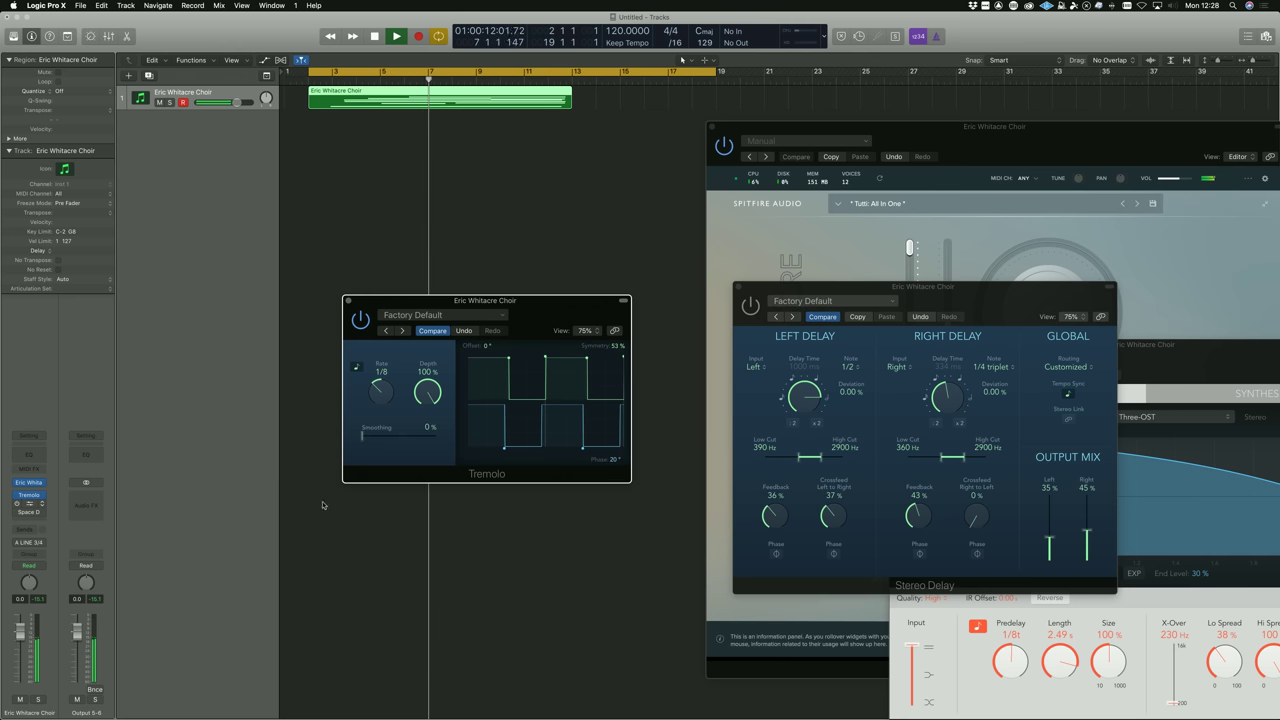
# - Set Tremolo smoothing to 12%, re-enable the Stereo Delay and close its window
pyautogui.moveTo(377, 437); pyautogui.dragTo(368, 438)
pyautogui.click(17, 505)
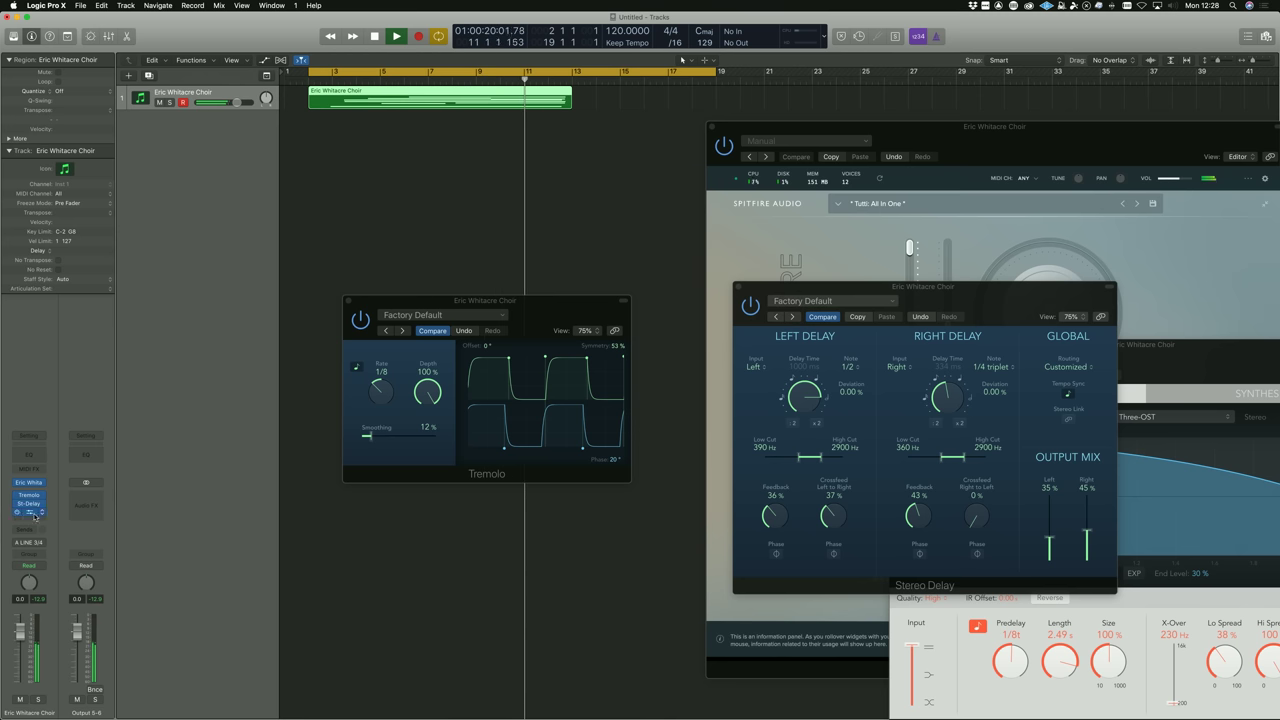
pyautogui.click(1151, 400)
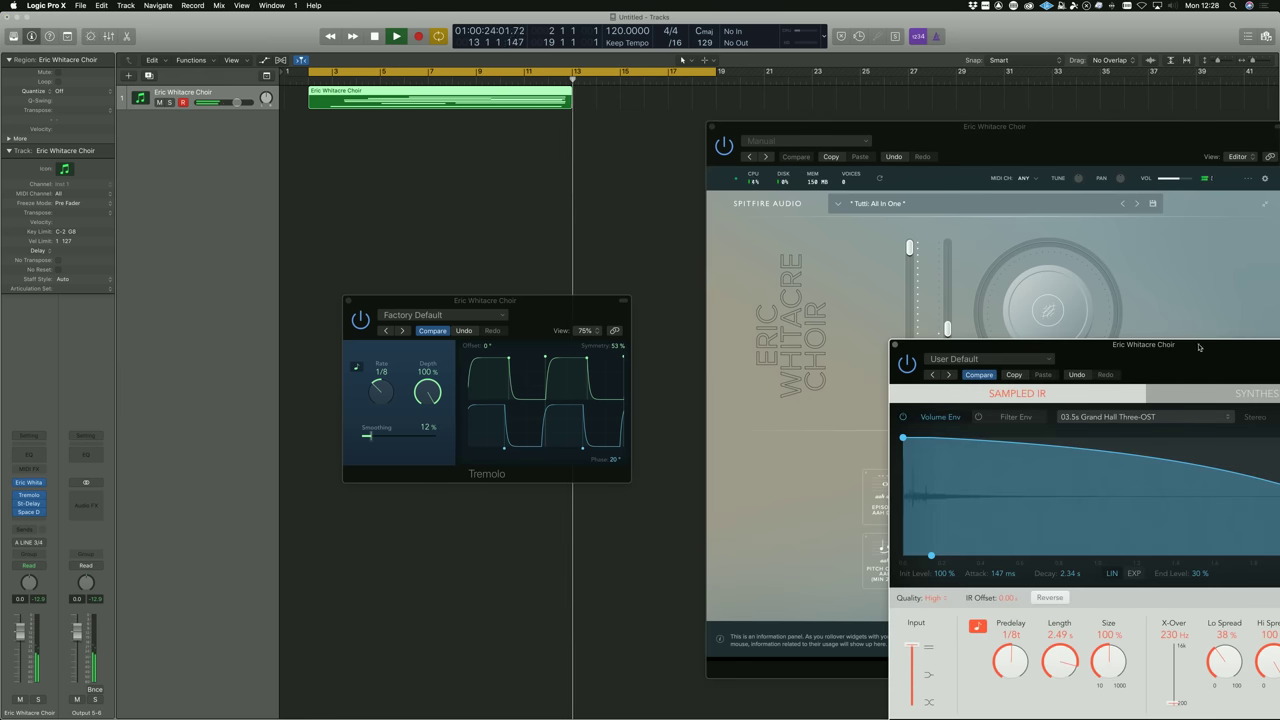
# - Lower Space Designer's Wet level to -17.0 dB and slow the Tremolo rate to 1/2t
pyautogui.moveTo(1150, 344); pyautogui.dragTo(807, 131)
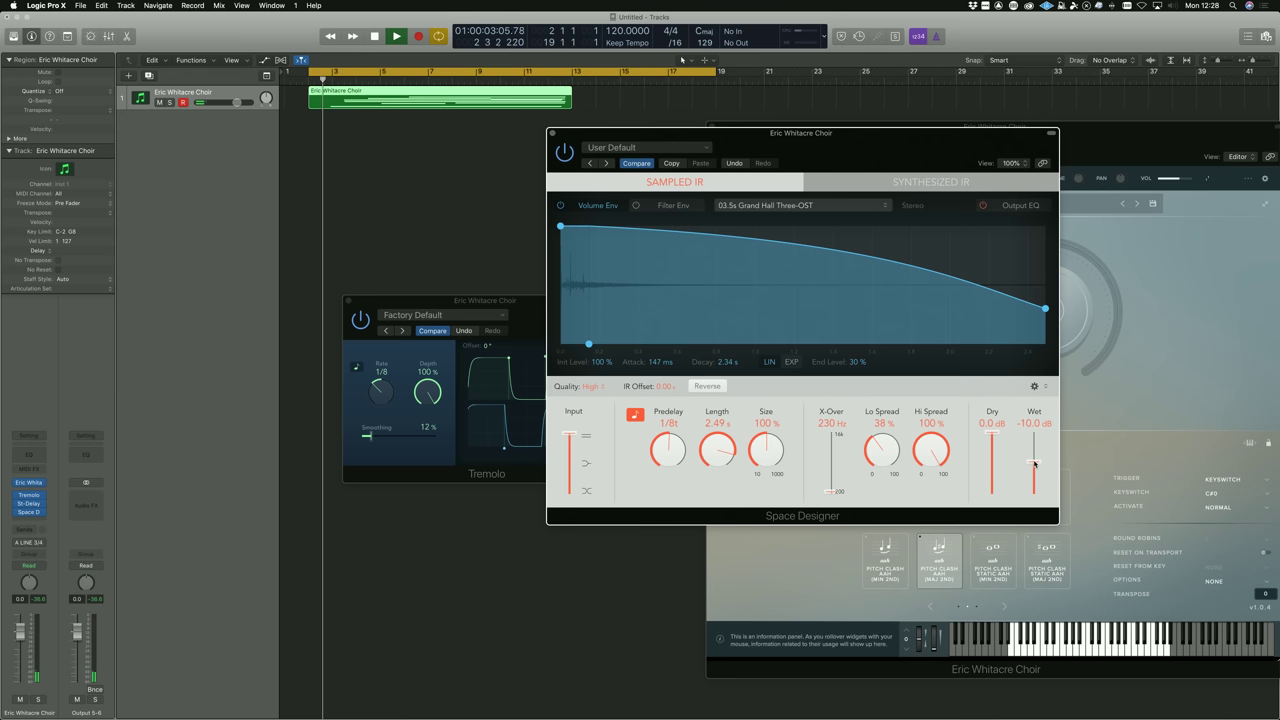
pyautogui.moveTo(1034, 462); pyautogui.dragTo(1035, 471)
pyautogui.click(376, 390)
pyautogui.moveTo(376, 390); pyautogui.dragTo(368, 401)
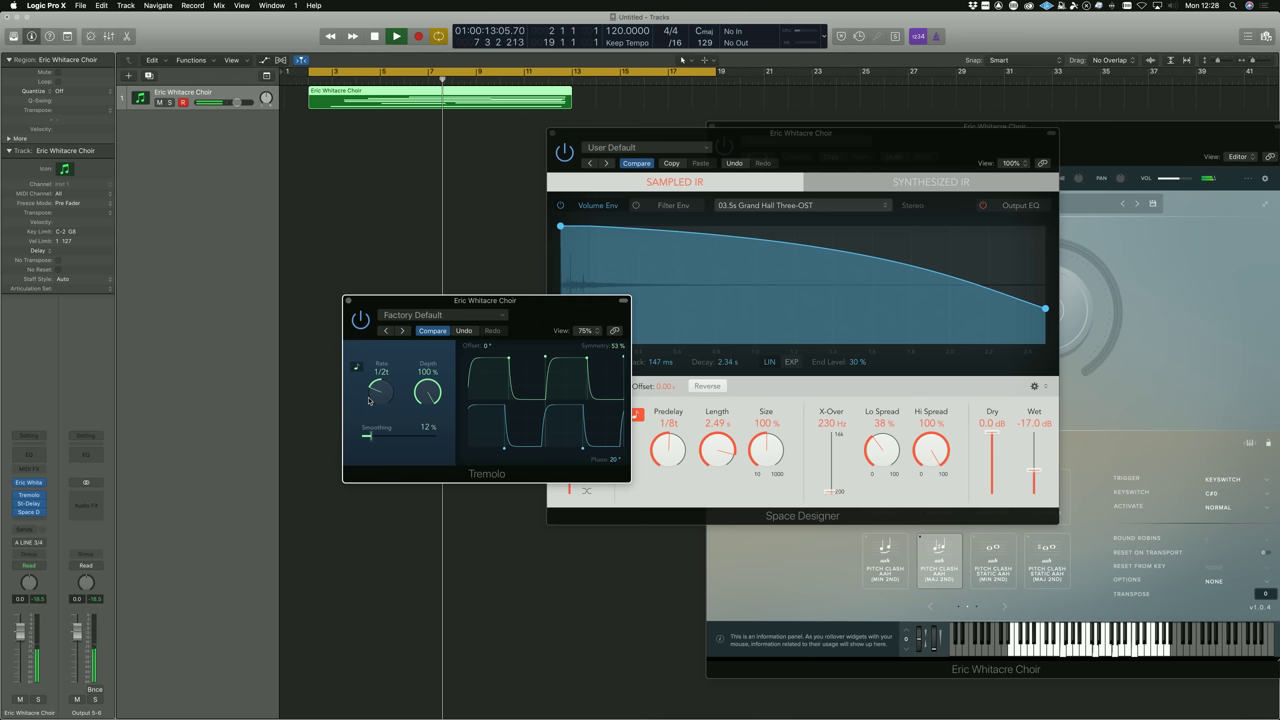